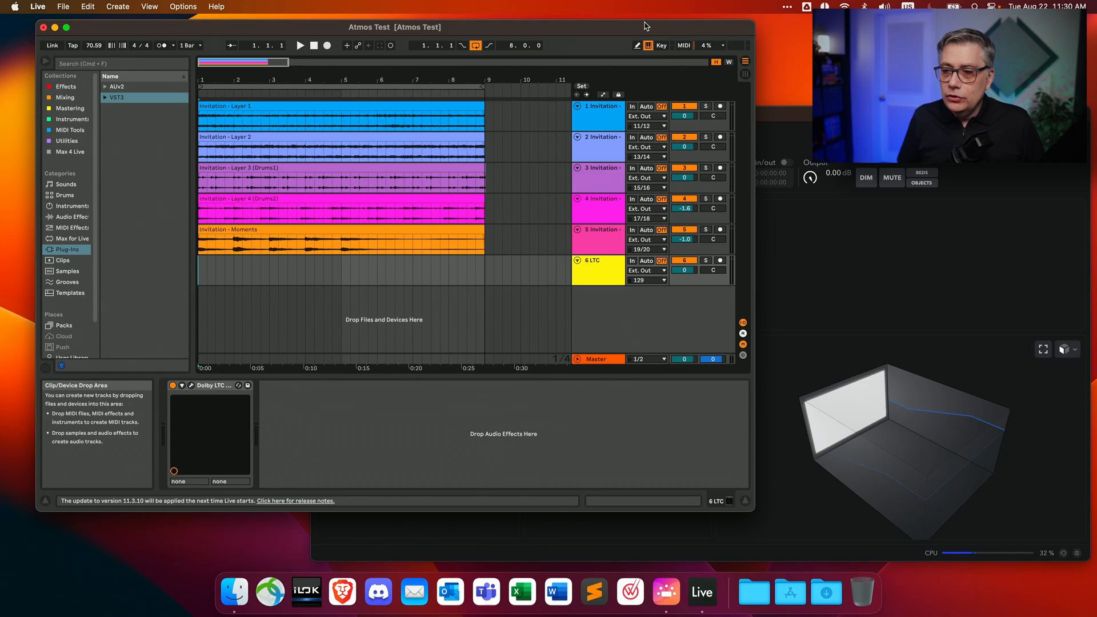
# - Play the Atmos Test set in Live and watch the moving objects in the Dolby Atmos Renderer's enlarged room view
pyautogui.press('super+Tab')
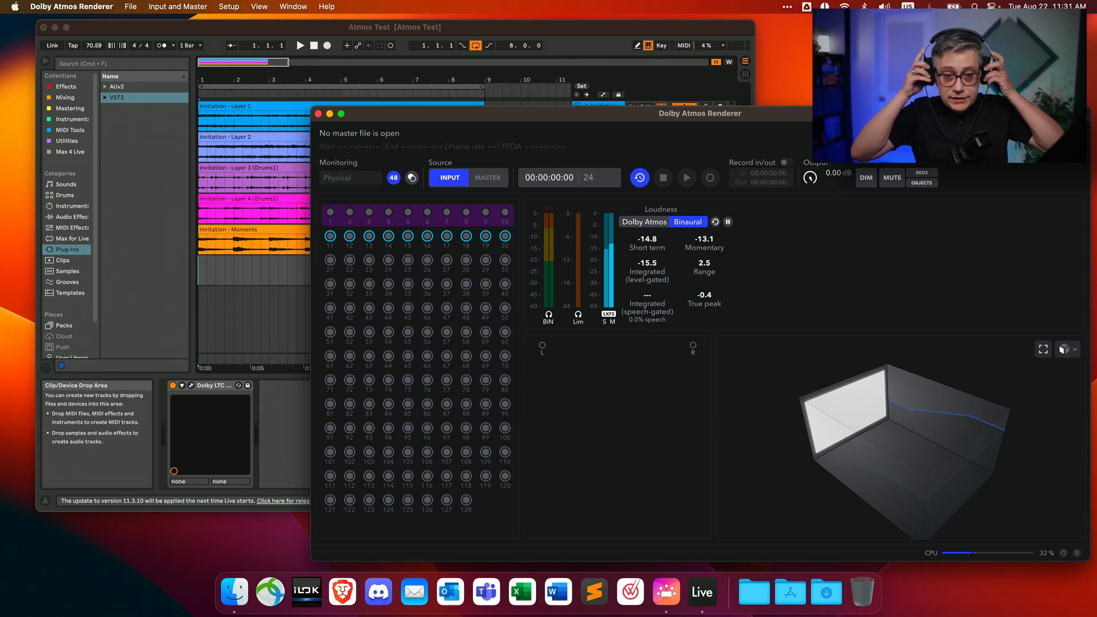
pyautogui.click(684, 96)
pyautogui.click(300, 45)
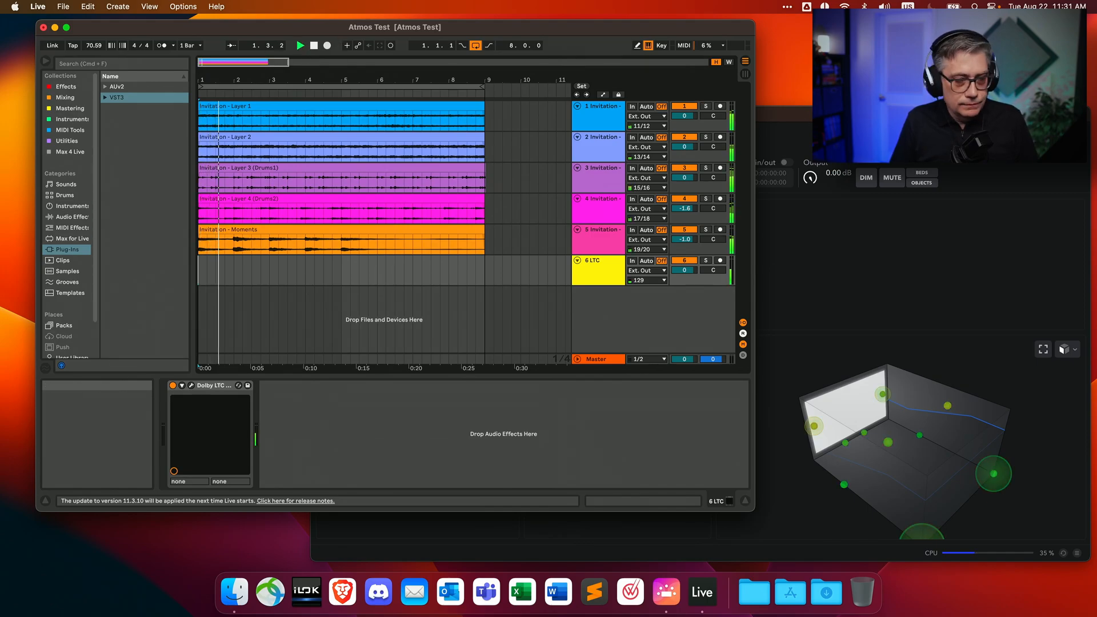
pyautogui.click(840, 115)
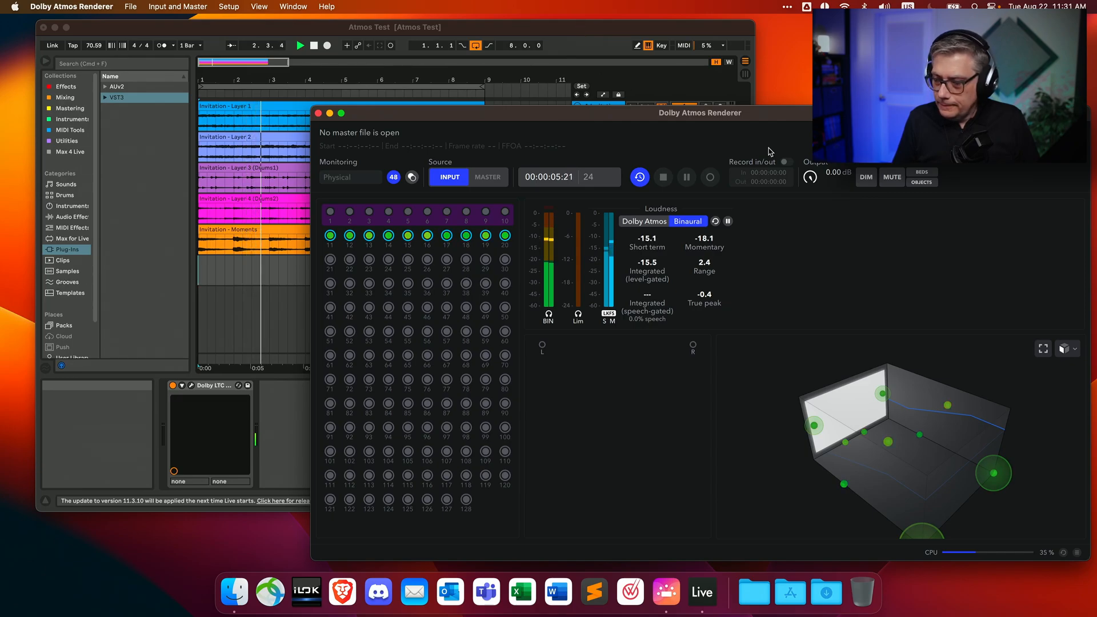
pyautogui.click(1043, 349)
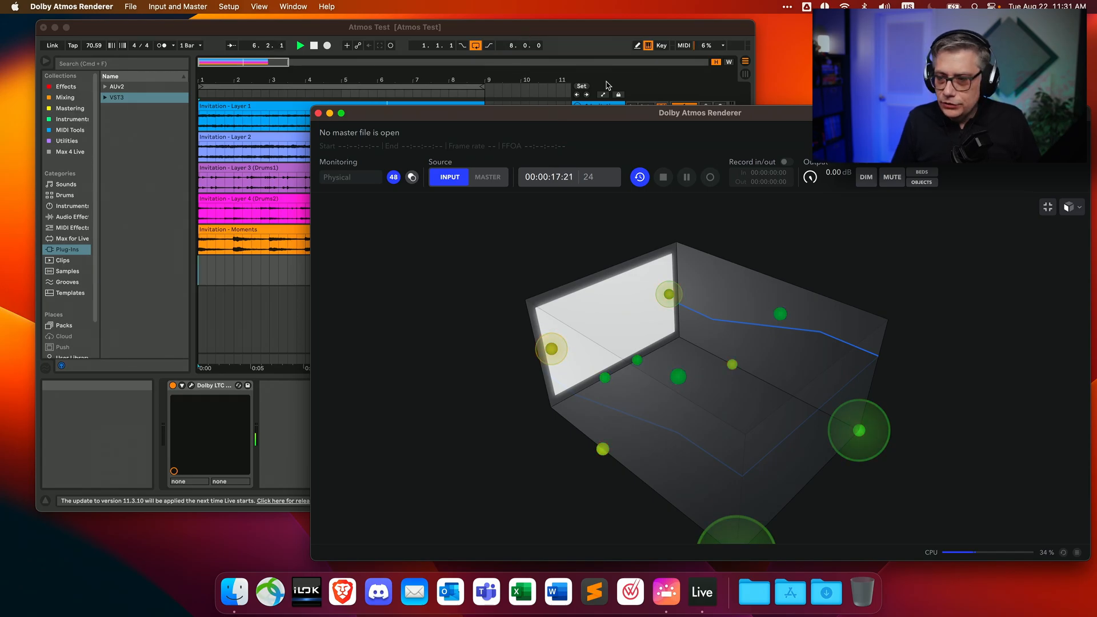
pyautogui.click(1051, 210)
pyautogui.click(481, 28)
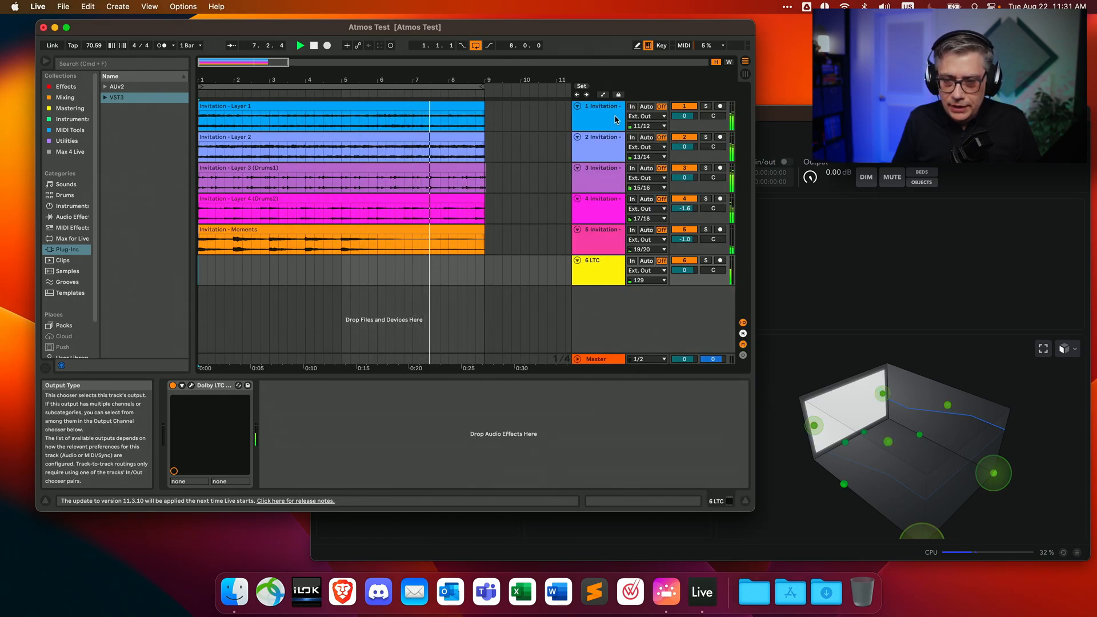
# - Solo tracks 1 through 5 one at a time to examine each track's objects in the room view, and release the last solo
pyautogui.click(706, 107)
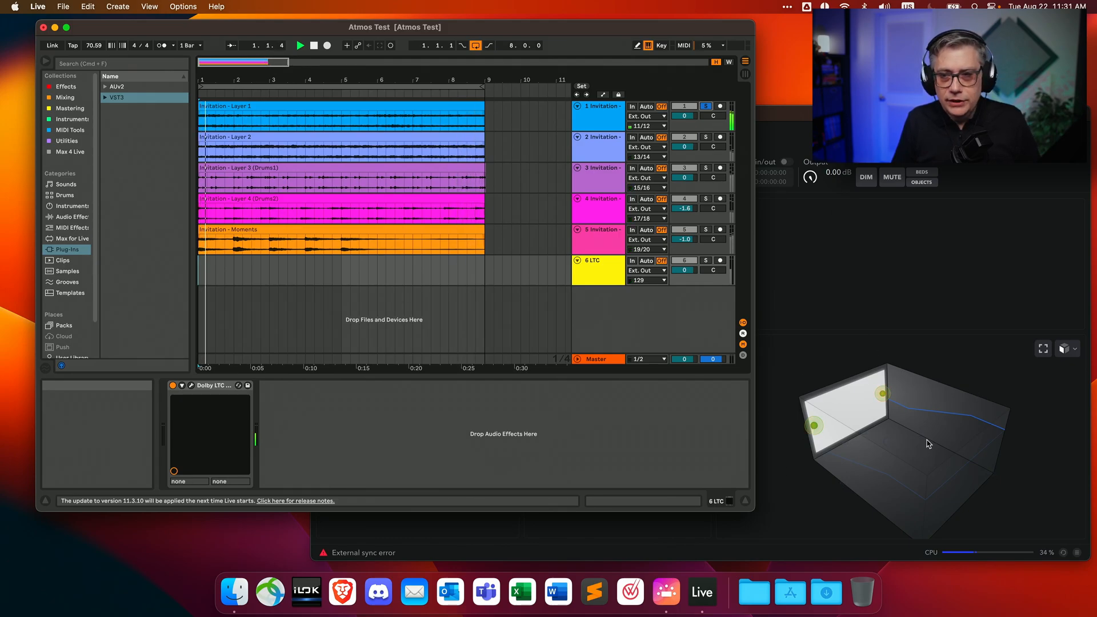
pyautogui.click(706, 137)
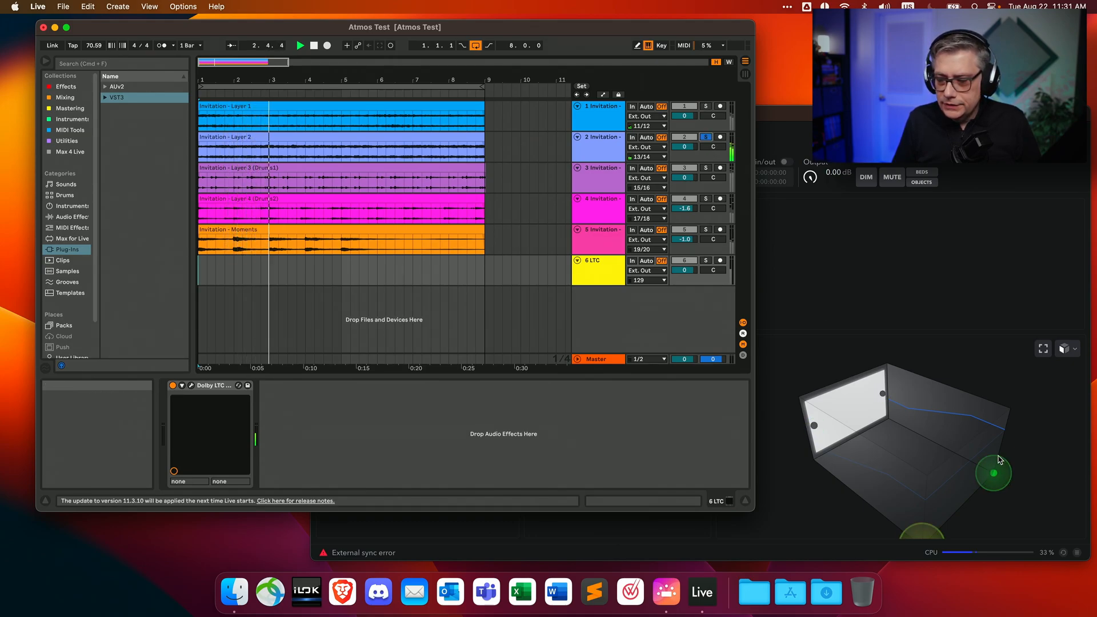
pyautogui.click(972, 513)
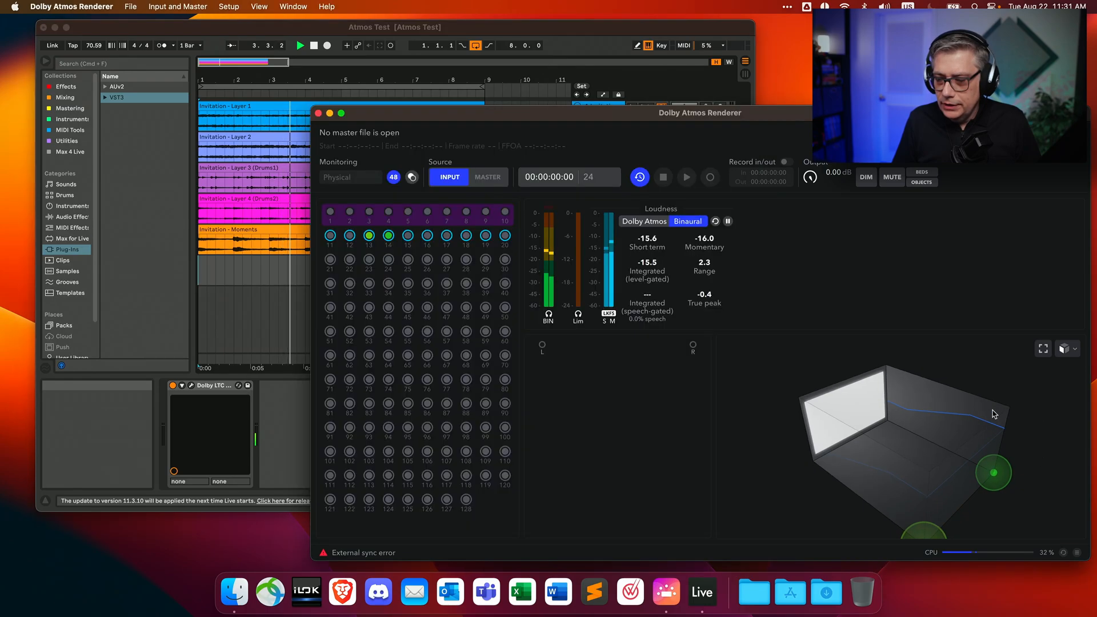
pyautogui.moveTo(1081, 361); pyautogui.dragTo(1031, 438)
pyautogui.click(495, 98)
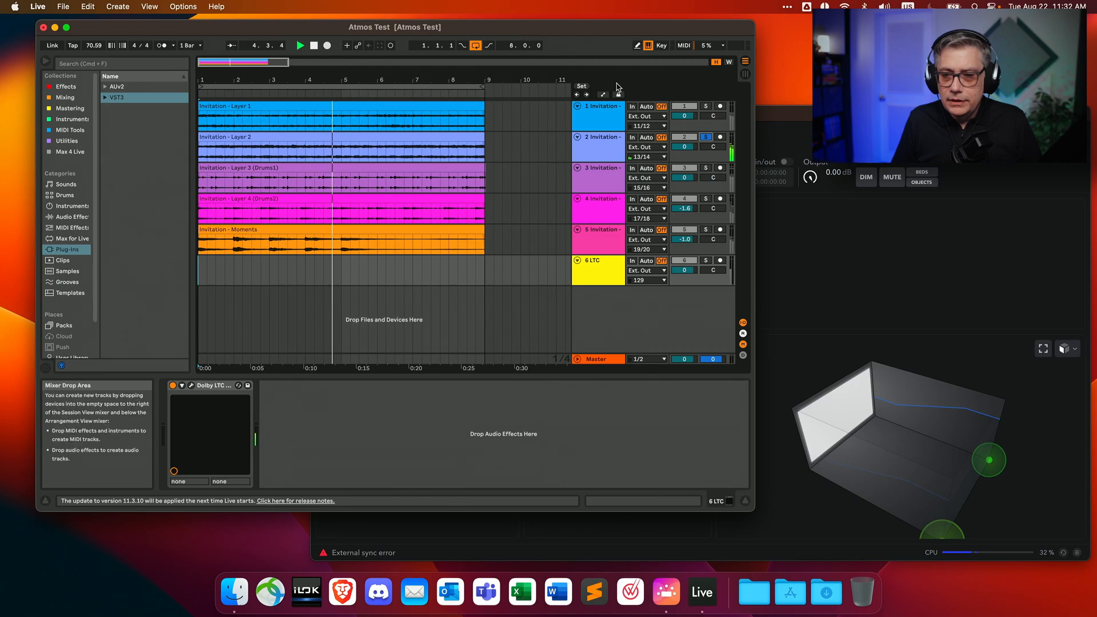
pyautogui.click(706, 168)
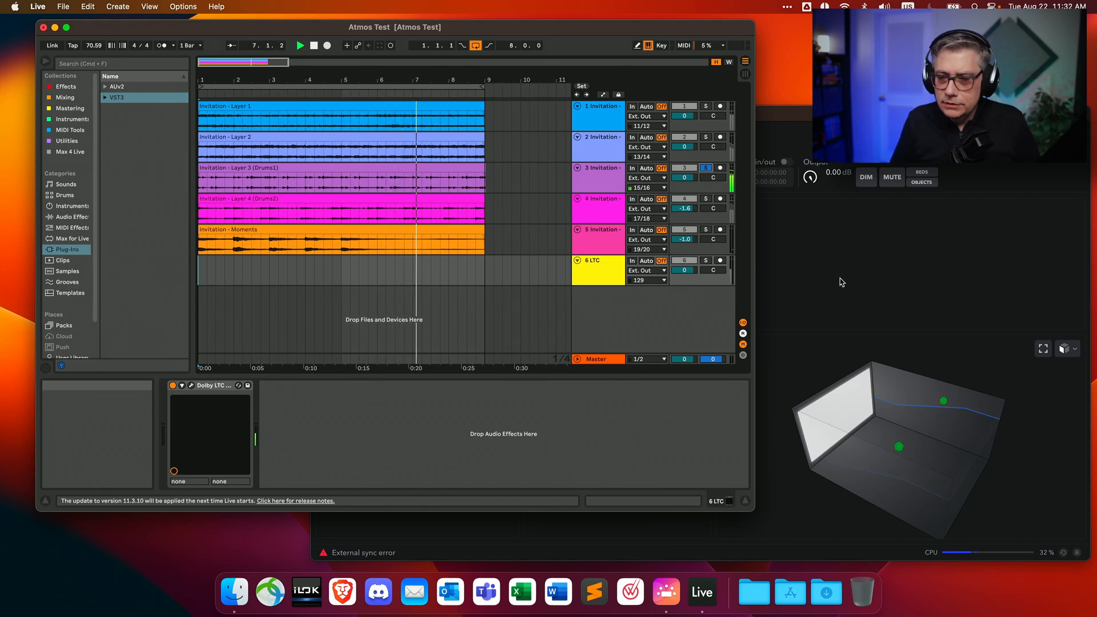
pyautogui.click(706, 199)
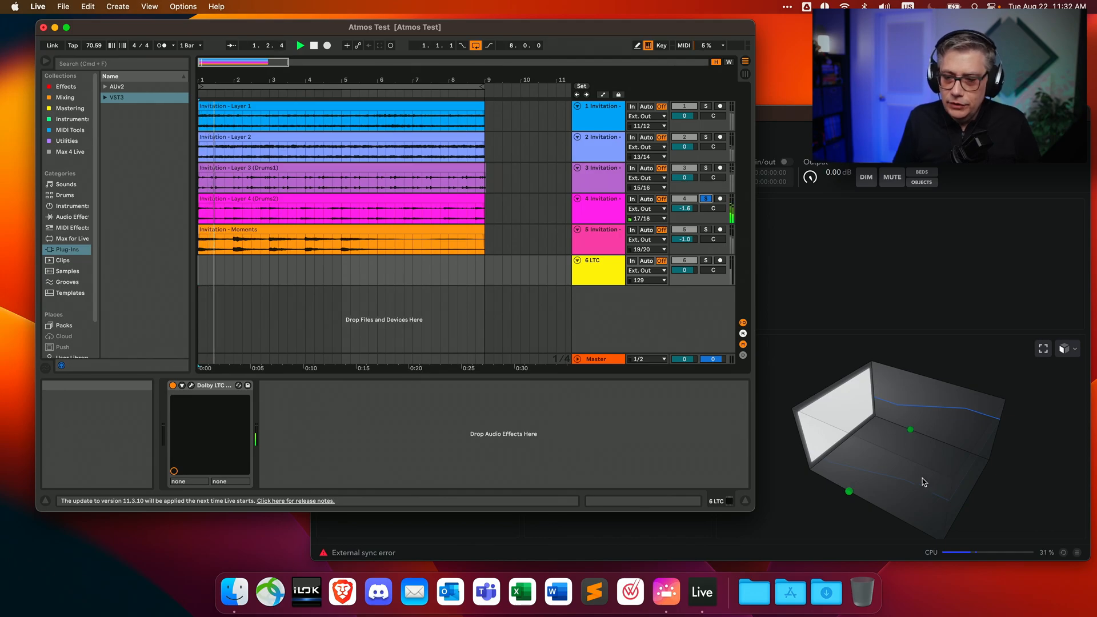
pyautogui.click(706, 231)
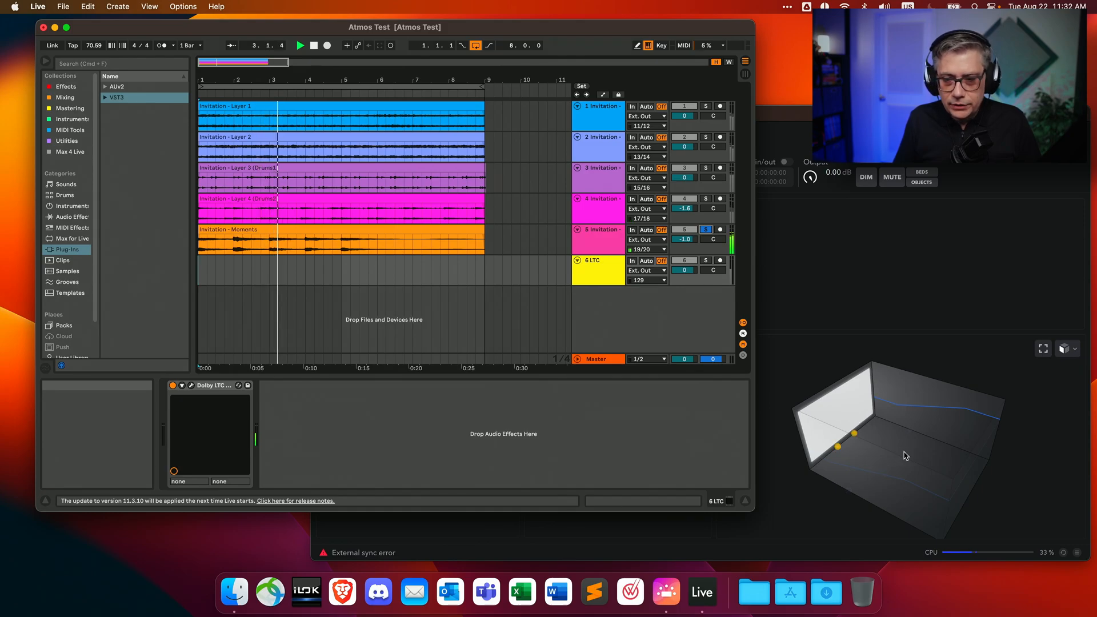
pyautogui.click(707, 231)
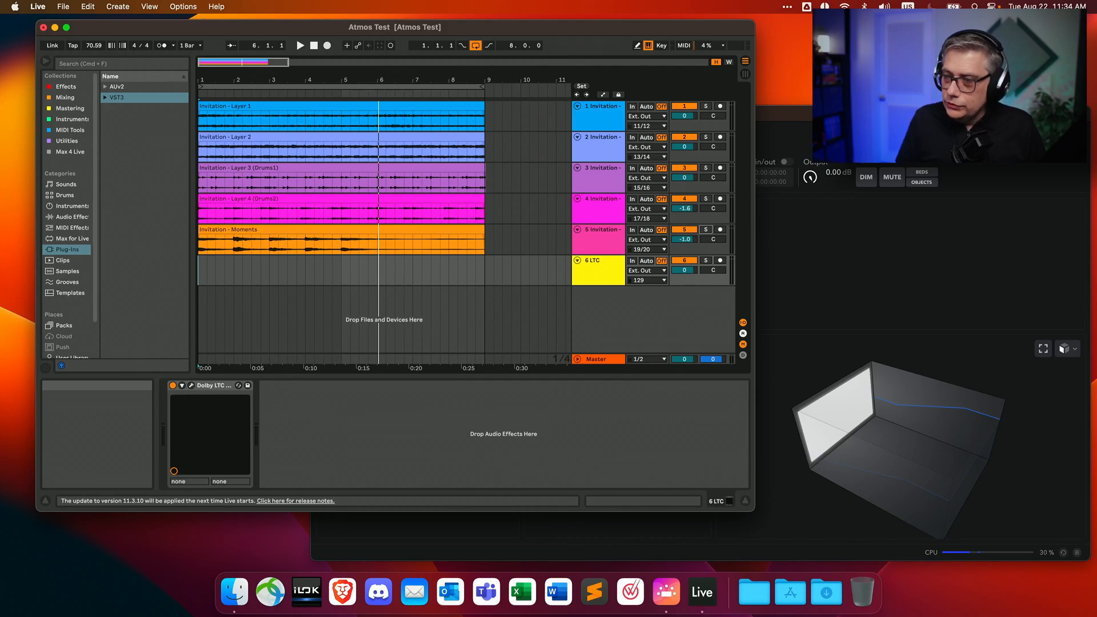
# - Switch to the Dolby Atmos Renderer and set the headphone render mode to Binaural in its preferences
pyautogui.click(816, 113)
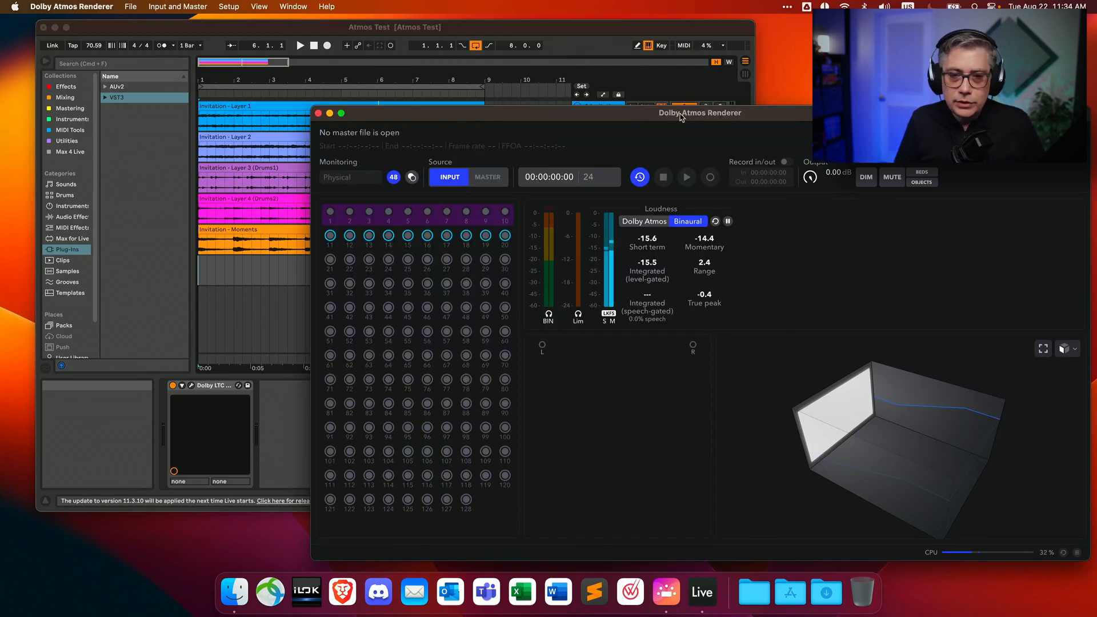
pyautogui.click(94, 10)
pyautogui.click(91, 42)
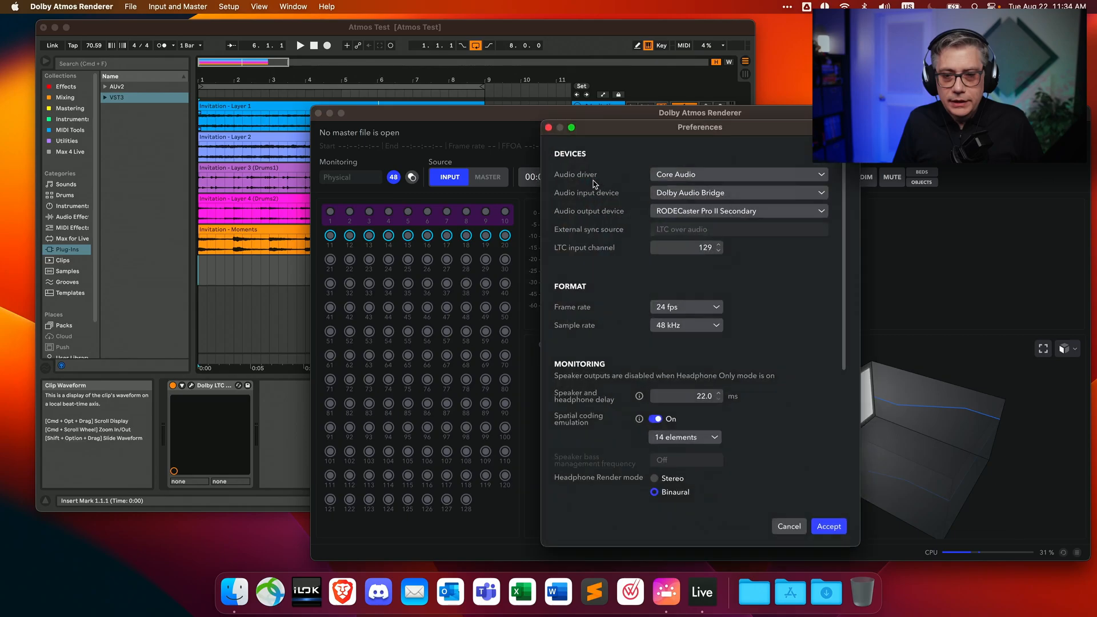
pyautogui.moveTo(660, 133); pyautogui.dragTo(393, 69)
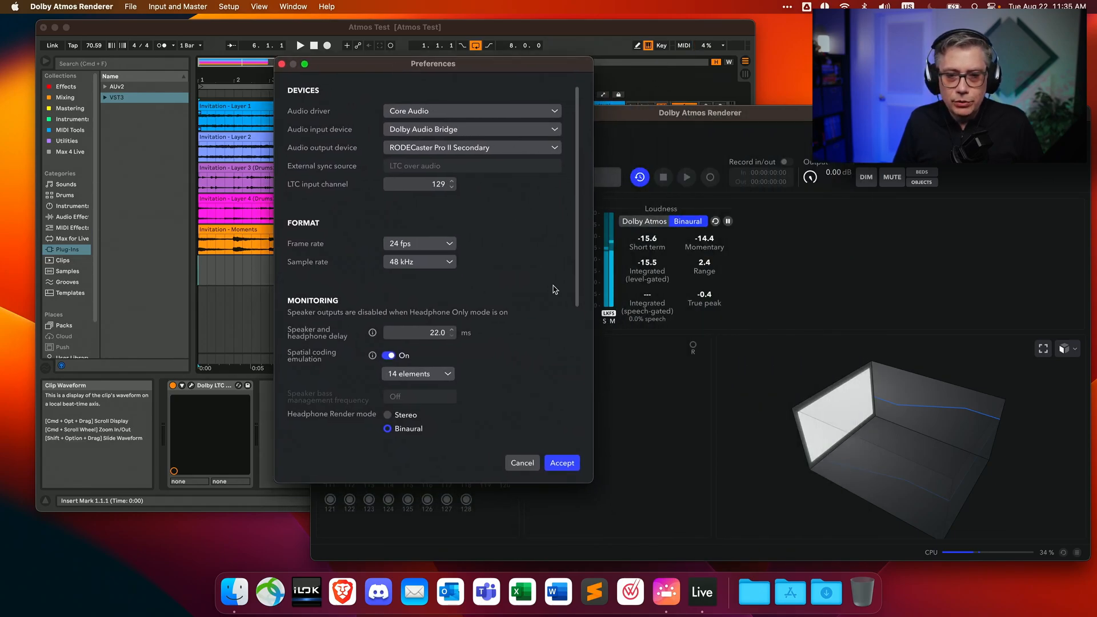
pyautogui.scroll(-8, 499, 263)
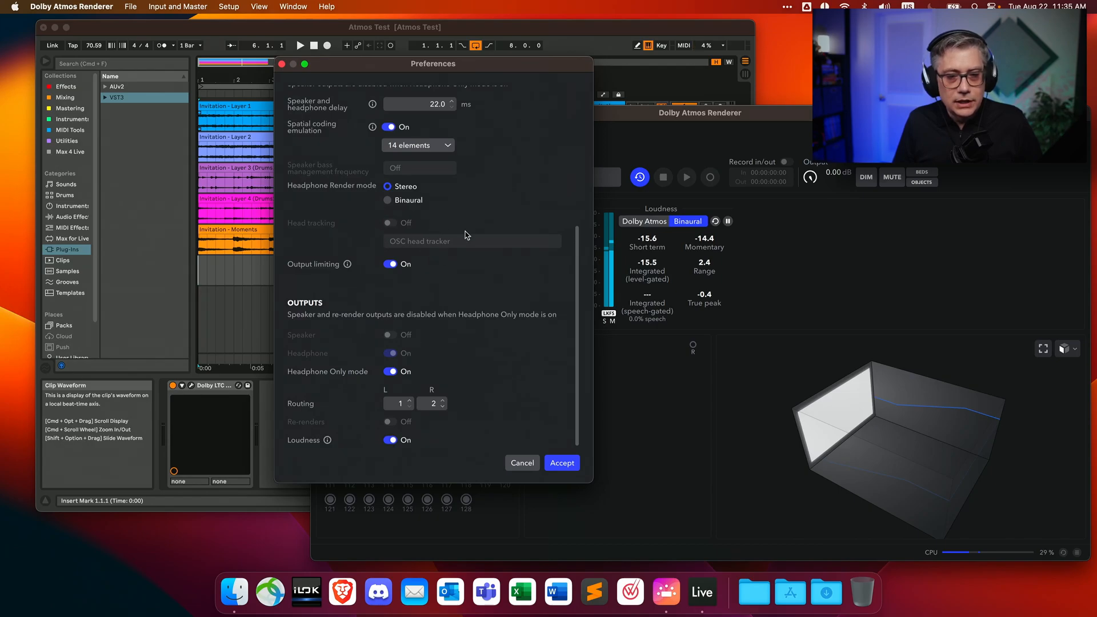
pyautogui.click(387, 201)
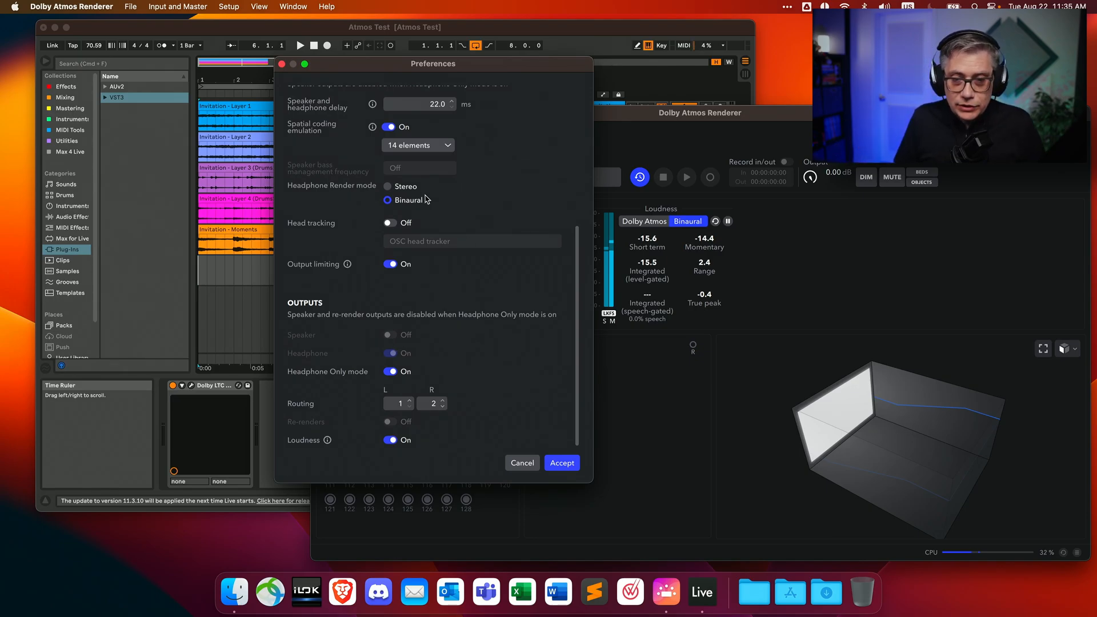
# - Turn on head tracking with the OSC head tracker as the source and accept the preferences
pyautogui.click(390, 225)
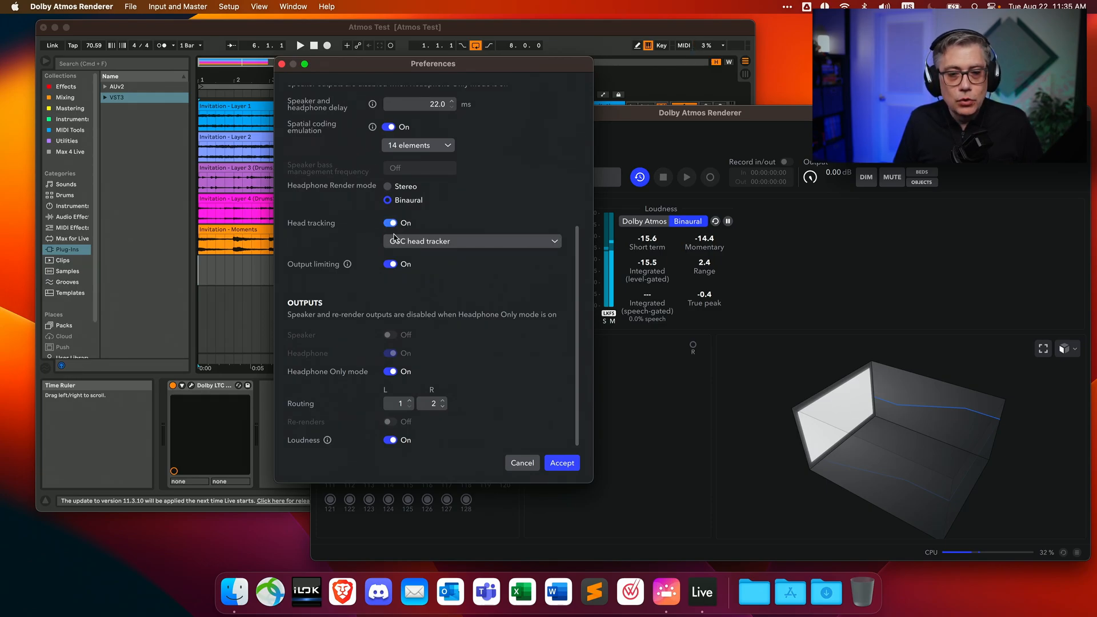
pyautogui.click(455, 244)
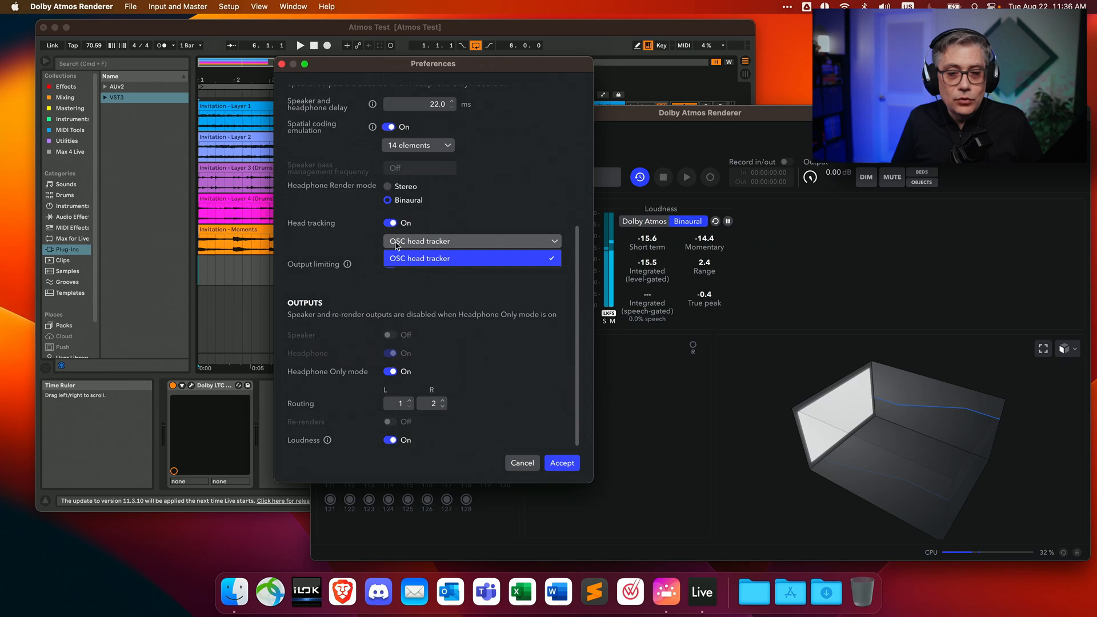
pyautogui.click(439, 259)
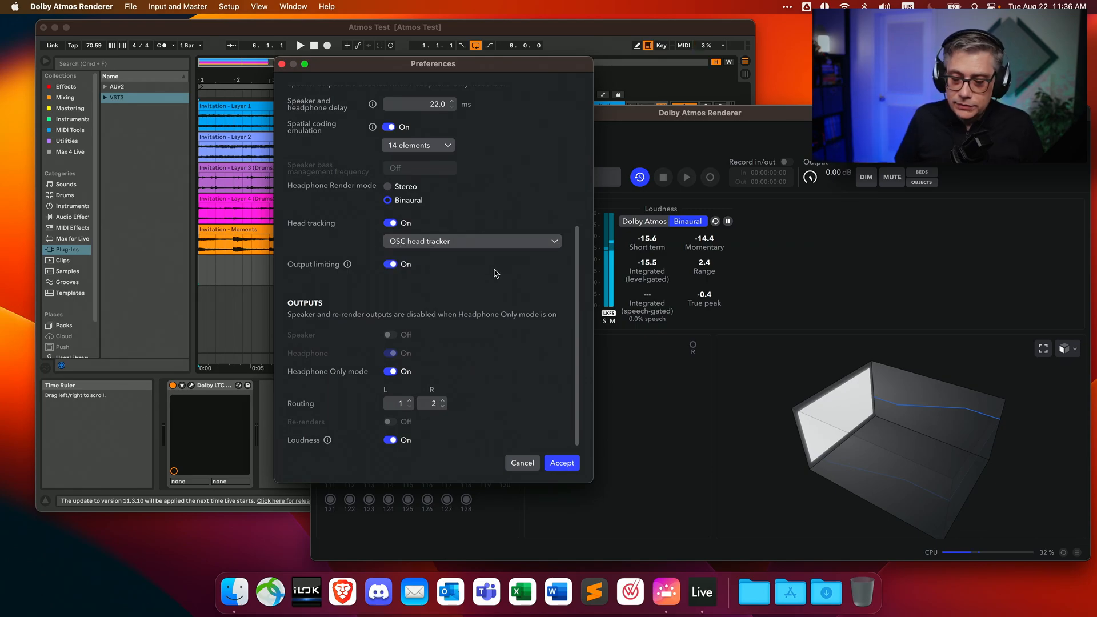
pyautogui.click(566, 469)
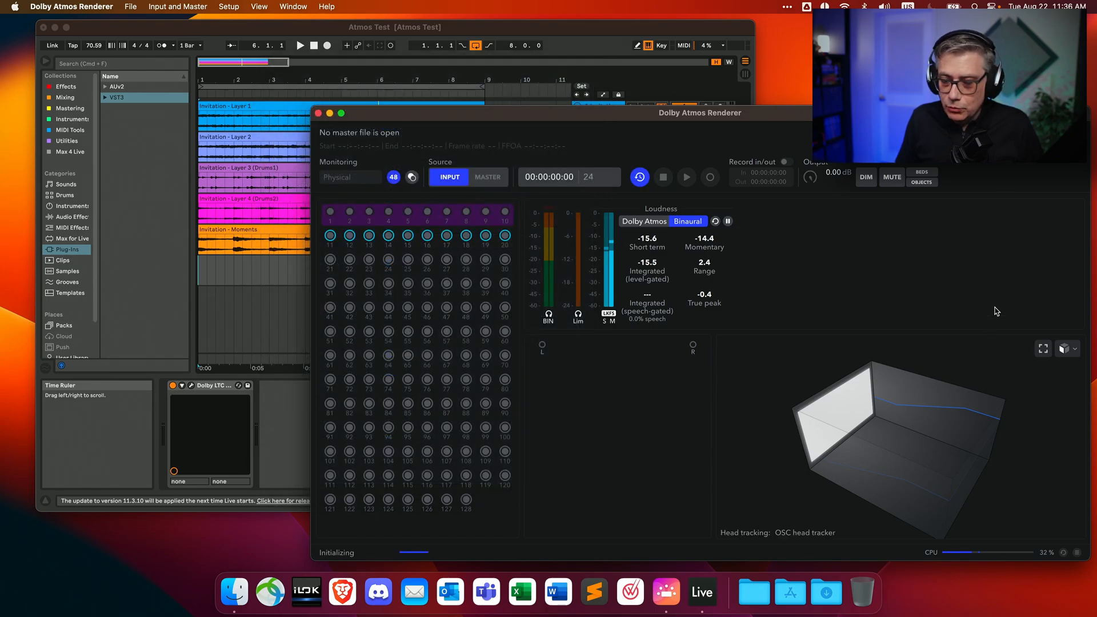
# - Reposition the renderer window and change the room view from Theater to Person
pyautogui.moveTo(912, 116); pyautogui.dragTo(658, 50)
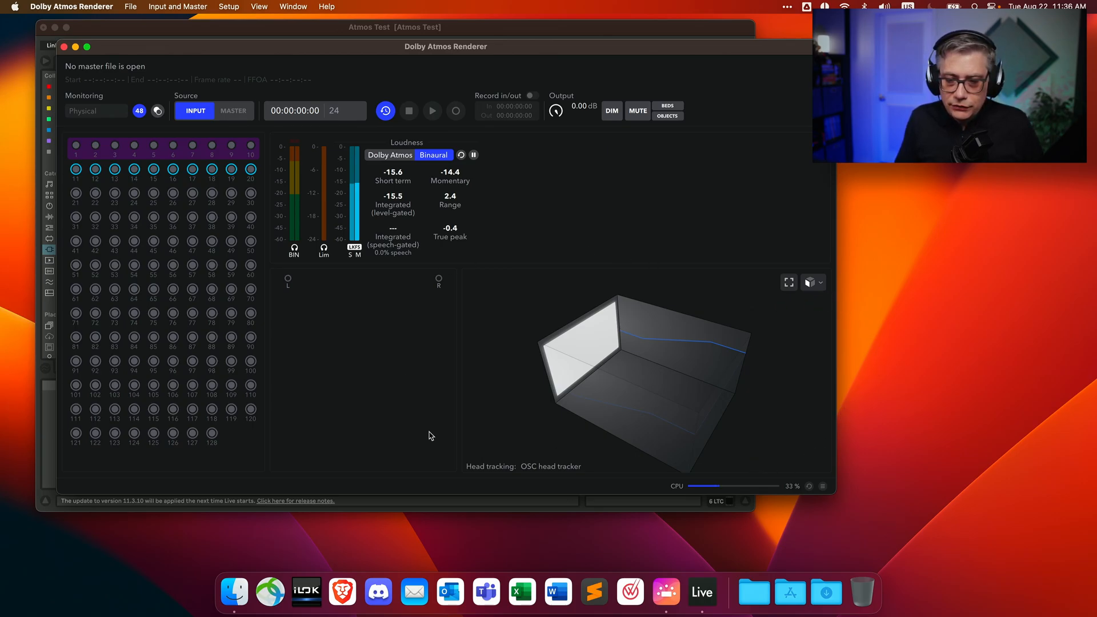
pyautogui.click(816, 284)
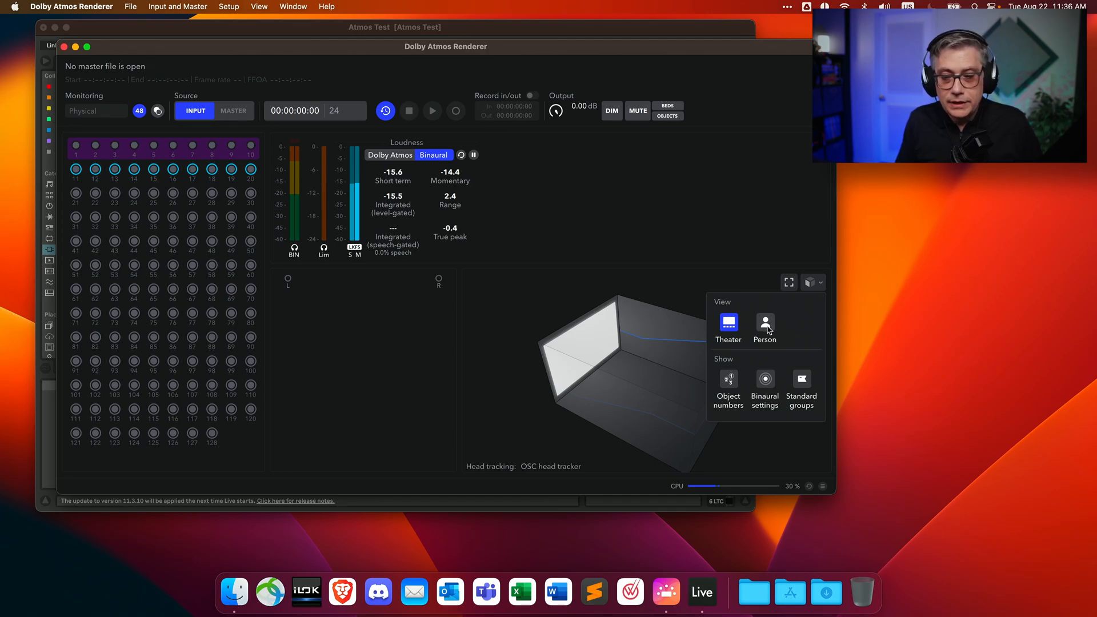
pyautogui.click(767, 327)
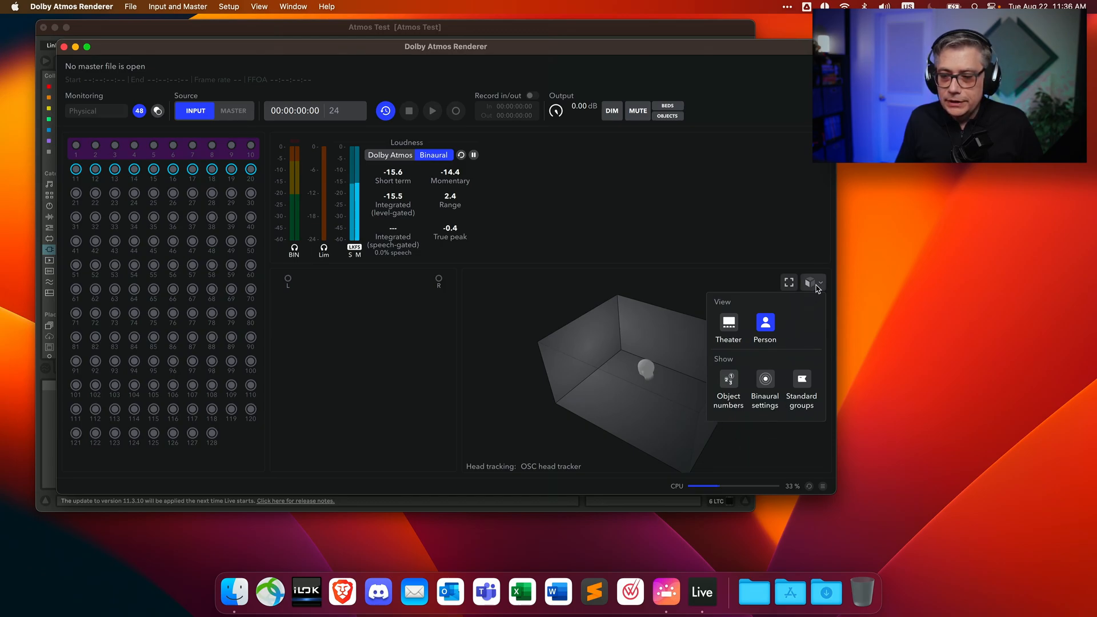
pyautogui.click(816, 284)
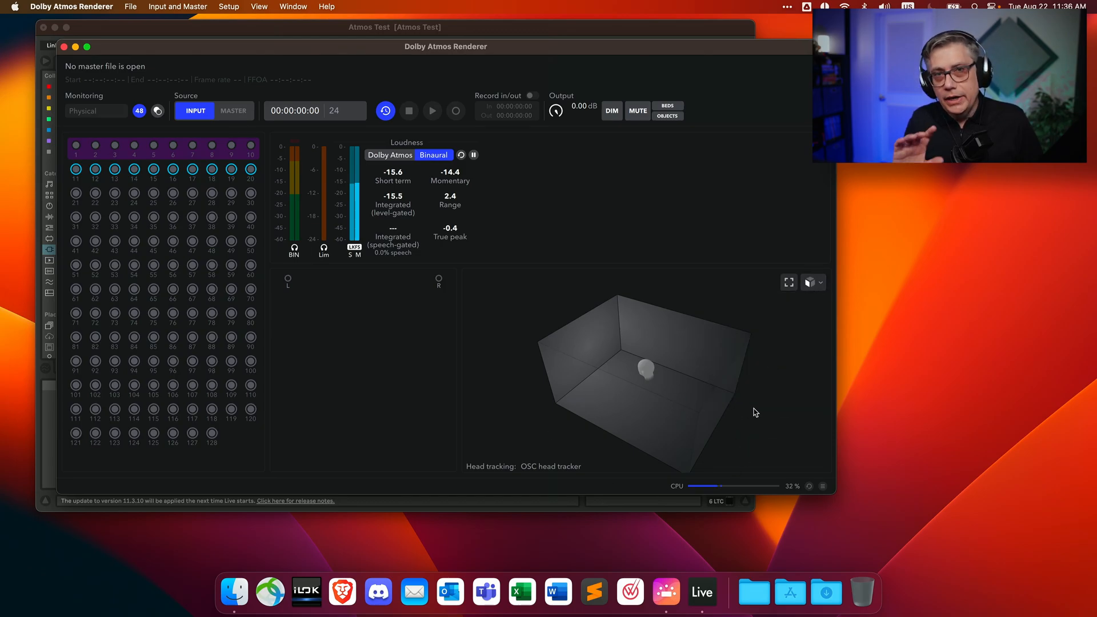
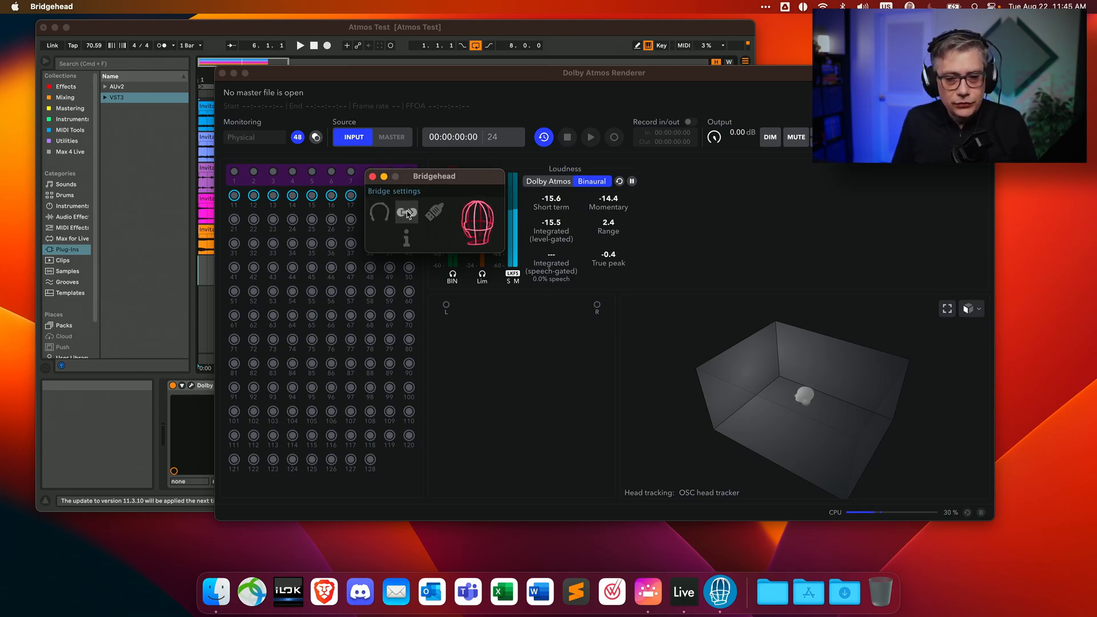
# - In Bridgehead, review the head tracker settings and profile list, and set the bridge tracking rate to 50Hz
pyautogui.click(384, 214)
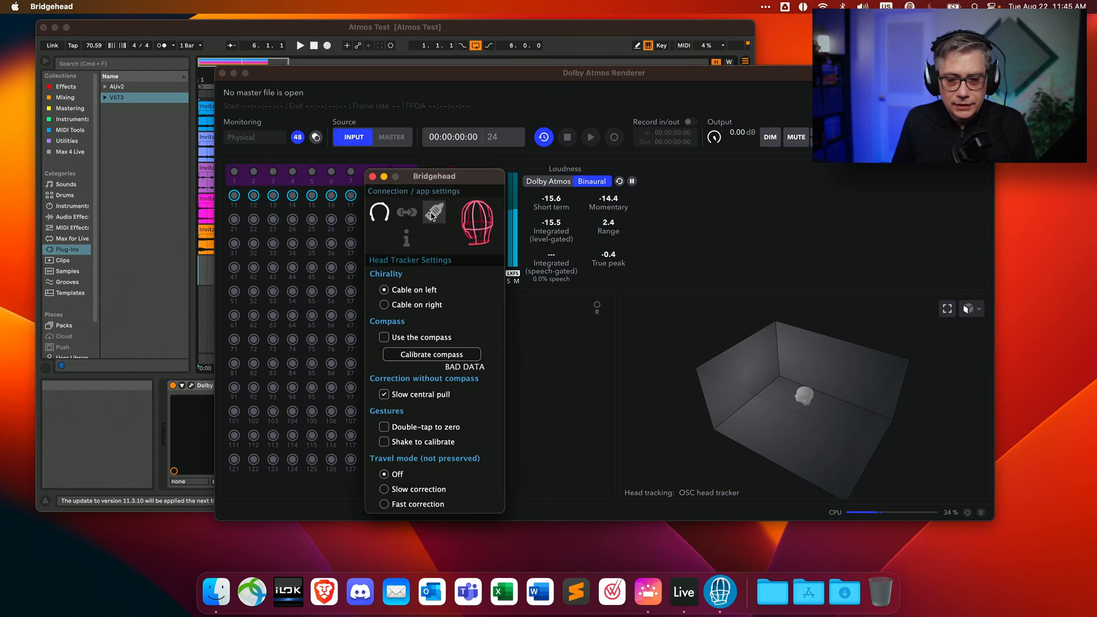
pyautogui.moveTo(437, 181); pyautogui.dragTo(440, 148)
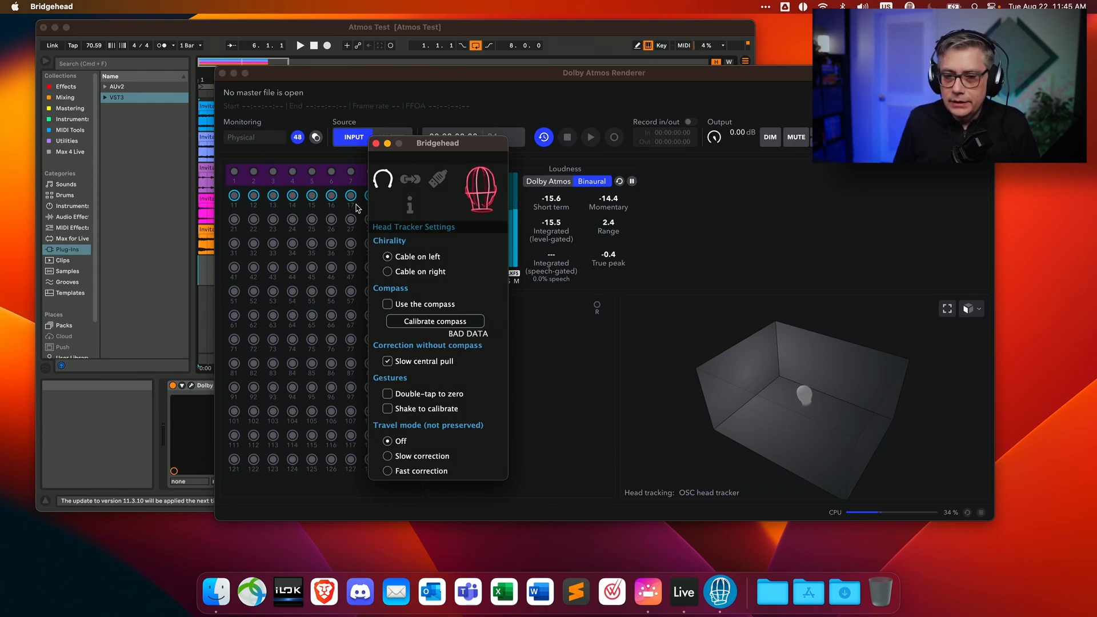
pyautogui.click(409, 181)
pyautogui.moveTo(422, 143); pyautogui.dragTo(388, 103)
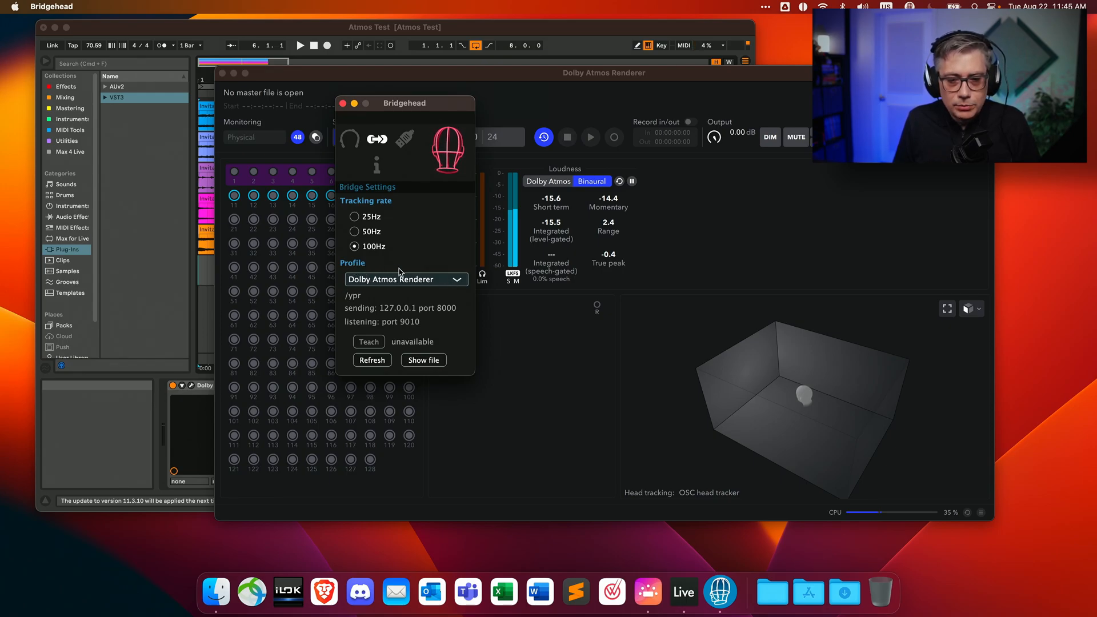
pyautogui.click(446, 280)
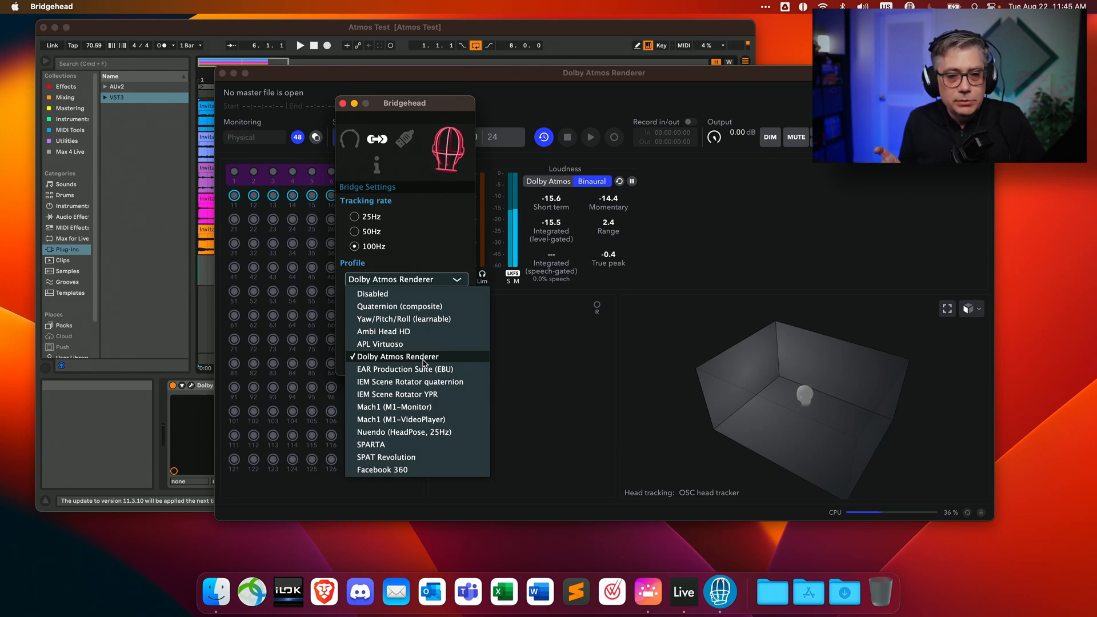
pyautogui.click(436, 234)
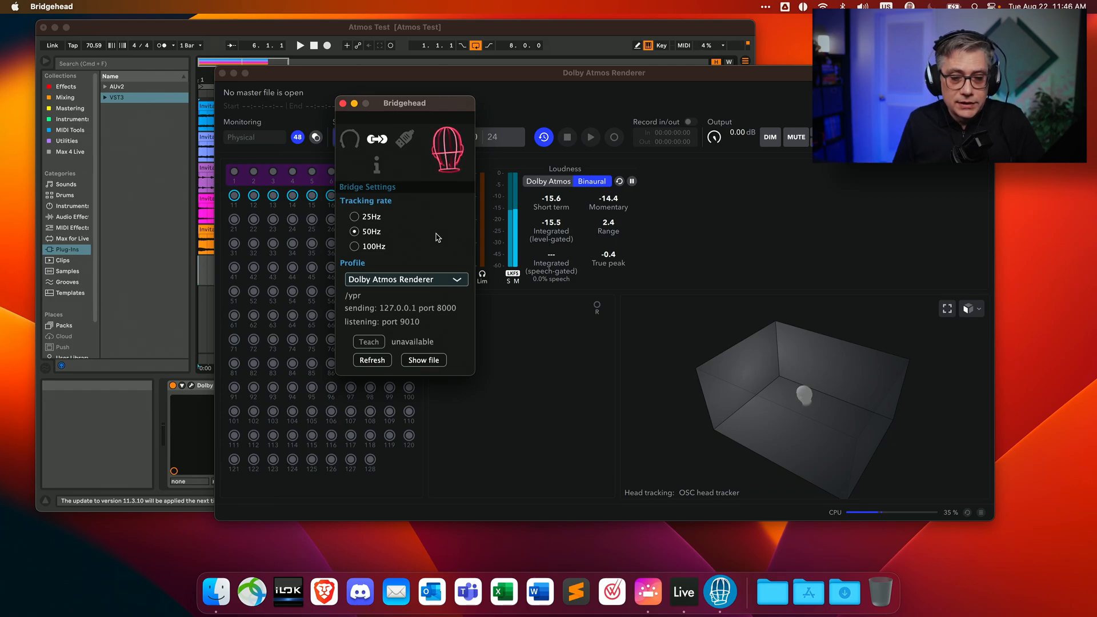
# - Show Bridgehead's Profiles.txt file in its Finder folder to examine it, and close the Finder window
pyautogui.click(430, 361)
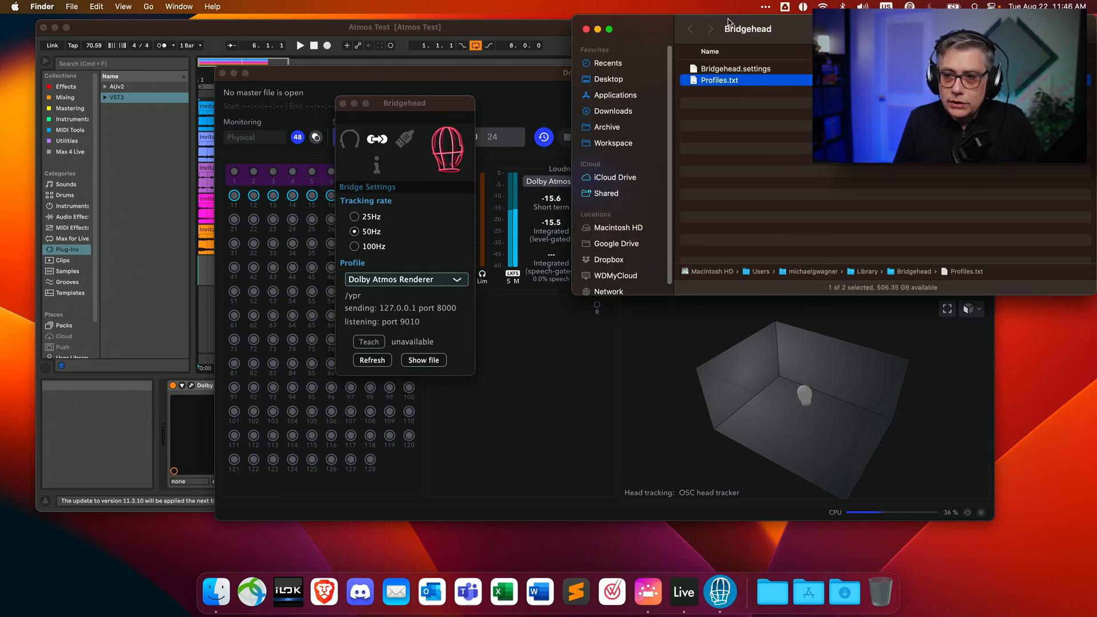
pyautogui.moveTo(648, 50); pyautogui.dragTo(259, 79)
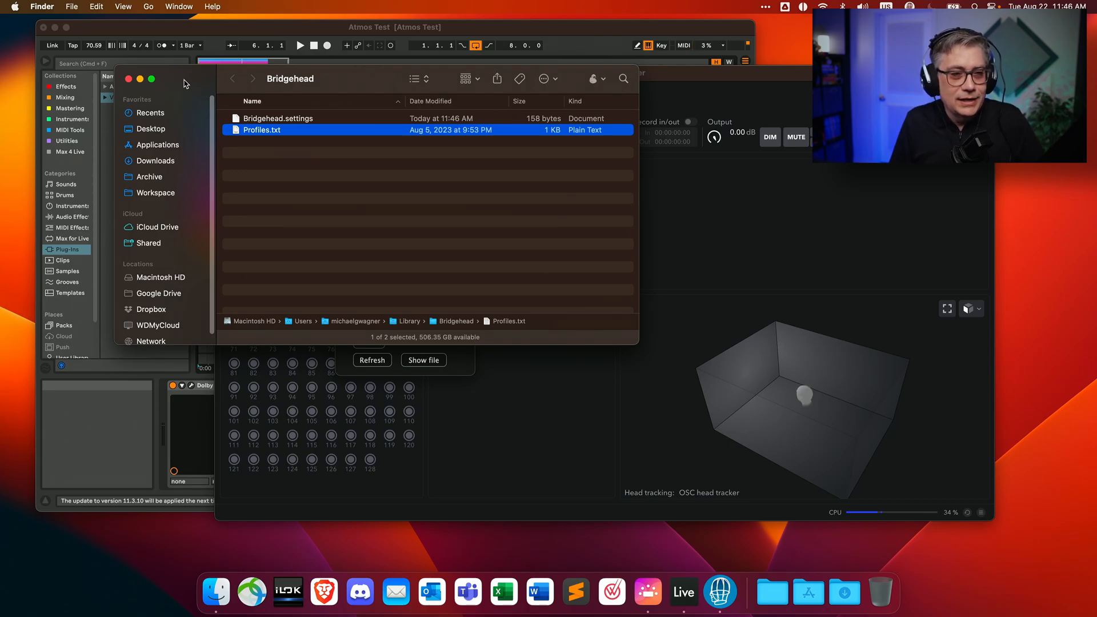
pyautogui.click(128, 79)
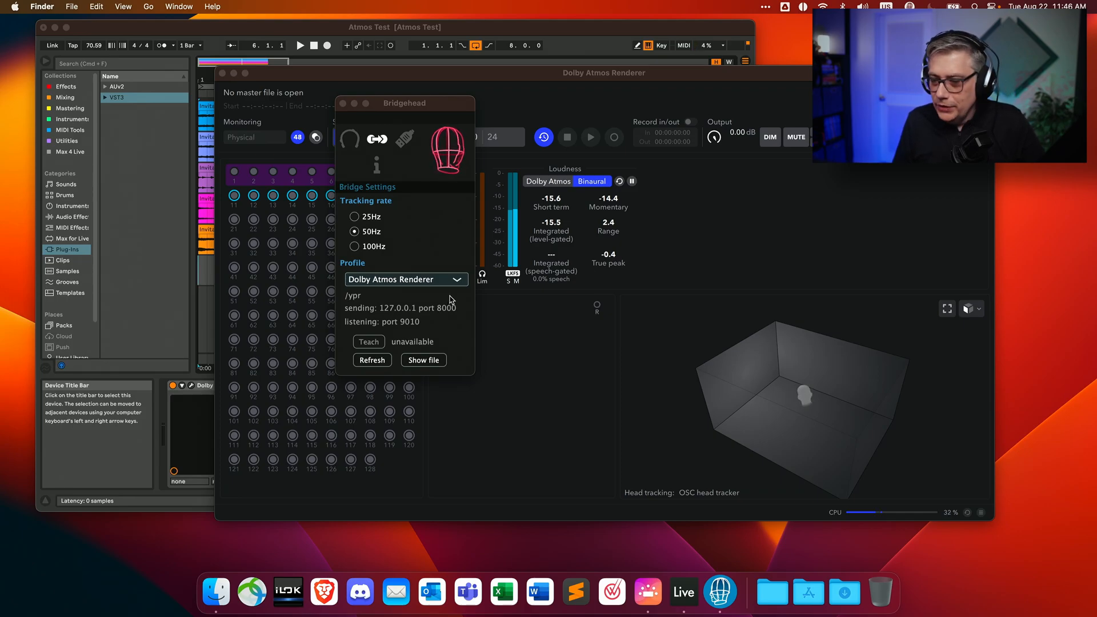
# - Bring Bridgehead's head display into focus, enlarge the renderer's 3D room view to examine the head movement, and move the renderer window lower
pyautogui.click(448, 153)
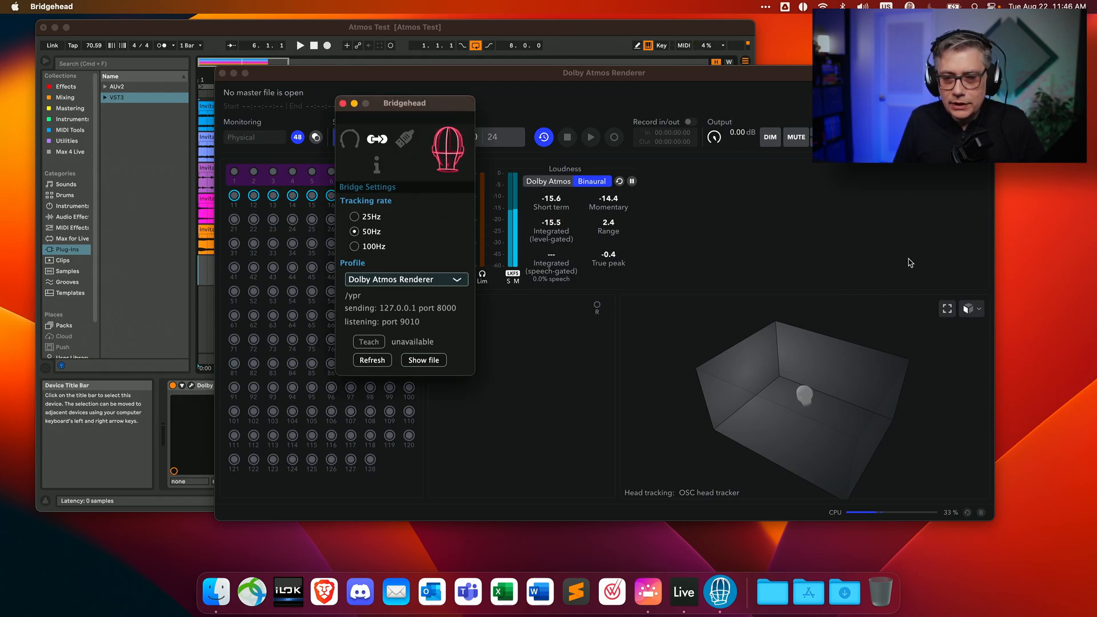
pyautogui.click(948, 311)
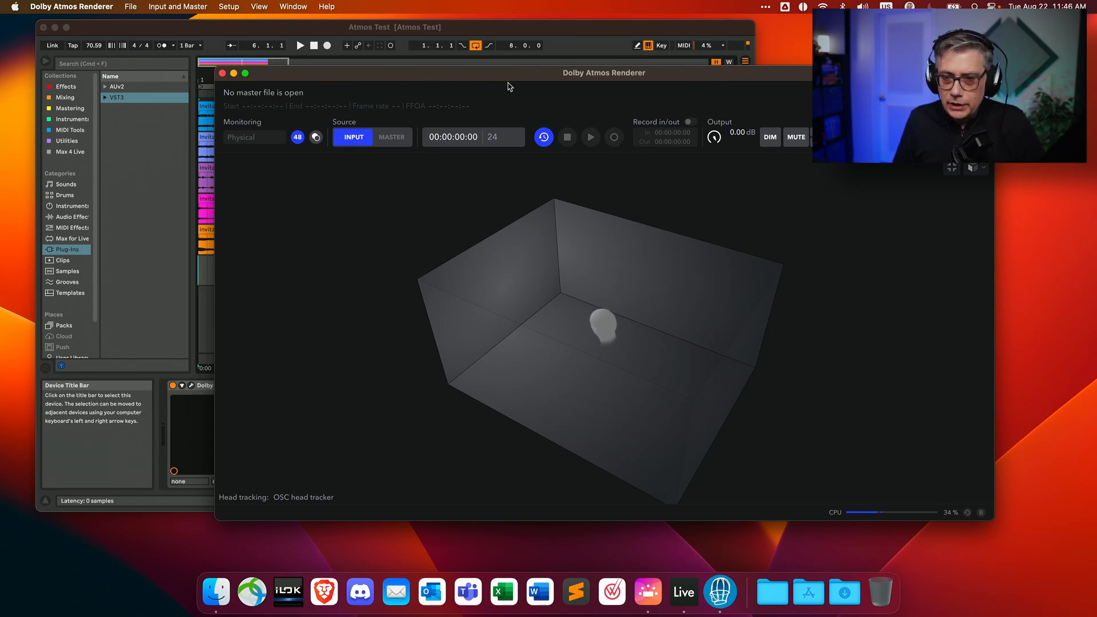
pyautogui.moveTo(517, 79); pyautogui.dragTo(517, 125)
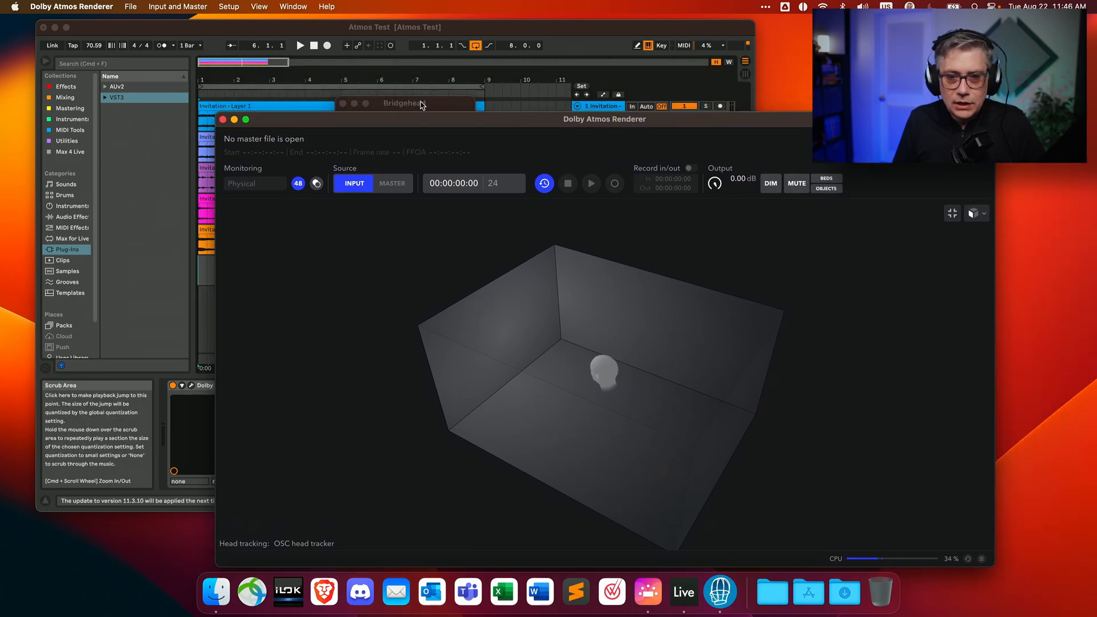
# - Minimize Bridgehead, restore the renderer's normal room view, and place its window behind the Ableton Live session with the room still visible
pyautogui.click(342, 56)
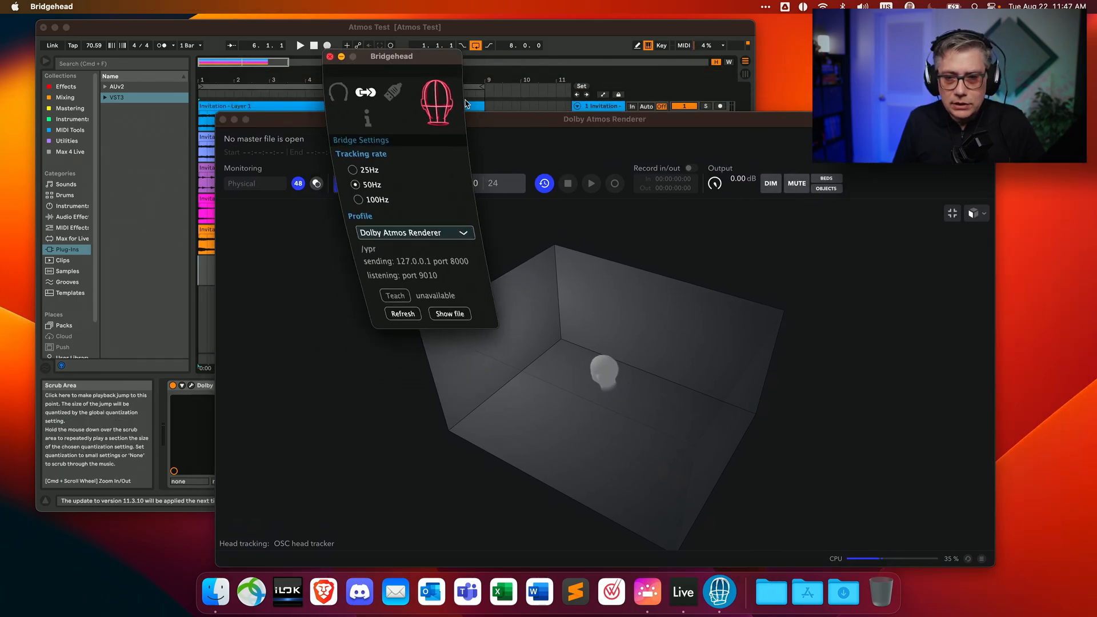
pyautogui.moveTo(650, 121); pyautogui.dragTo(720, 103)
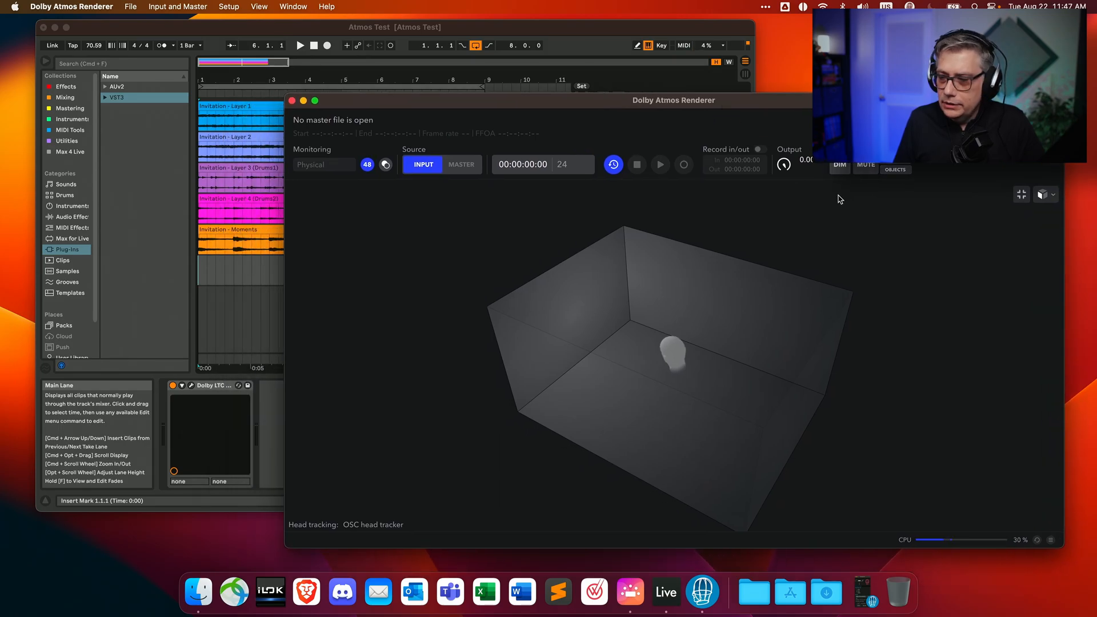
pyautogui.click(1021, 195)
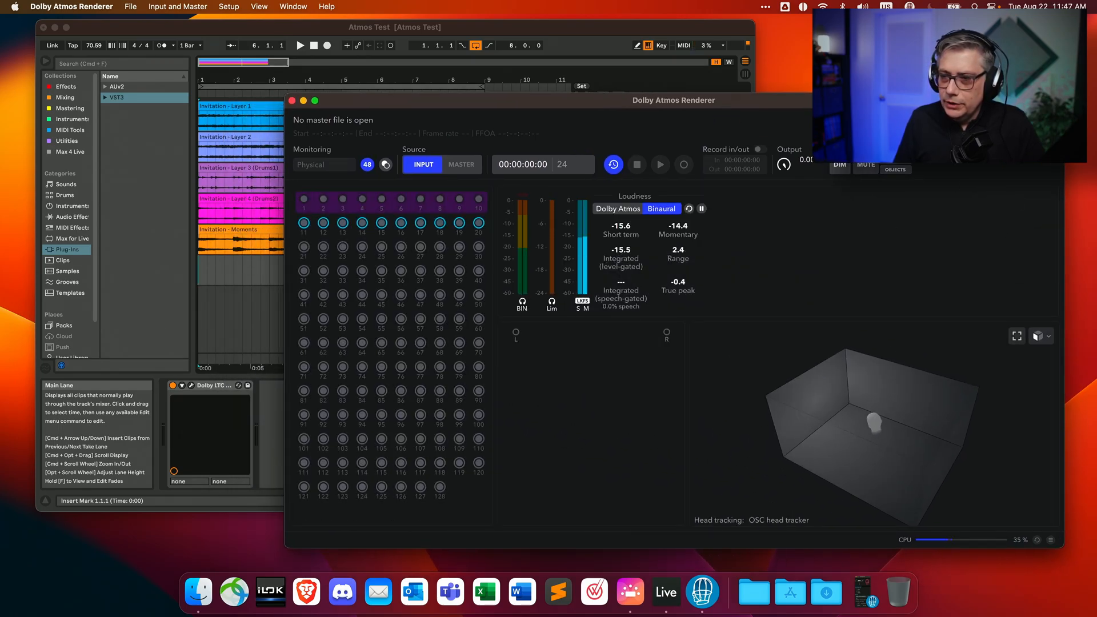
pyautogui.moveTo(845, 101); pyautogui.dragTo(851, 107)
pyautogui.click(537, 30)
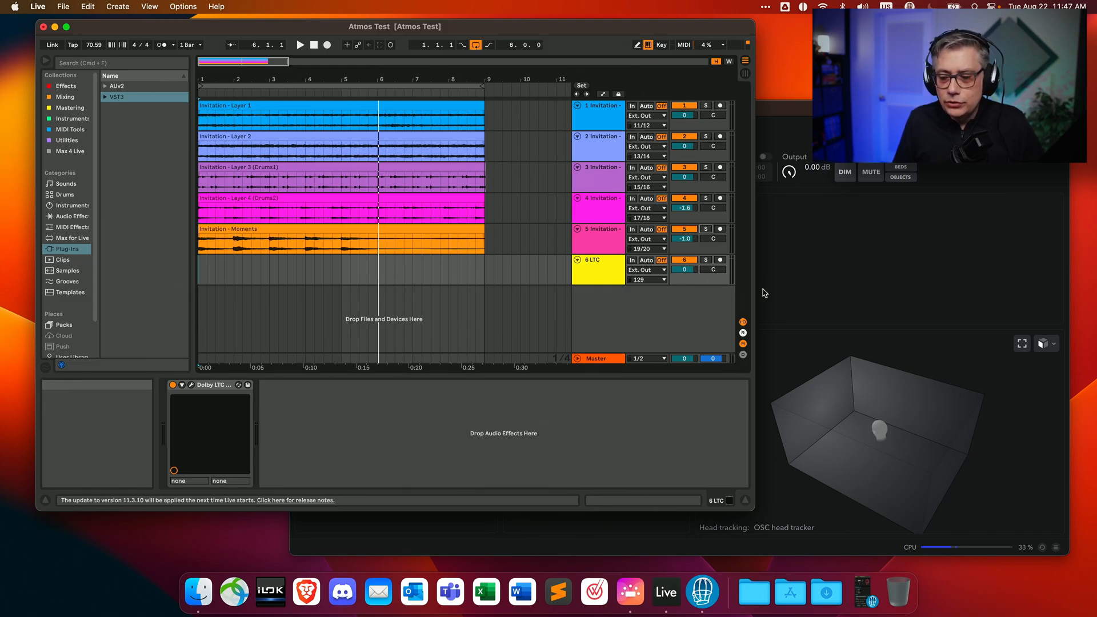
# - Restore the Bridgehead window and move it aside, and bring the Ableton Live session back to the front
pyautogui.click(703, 592)
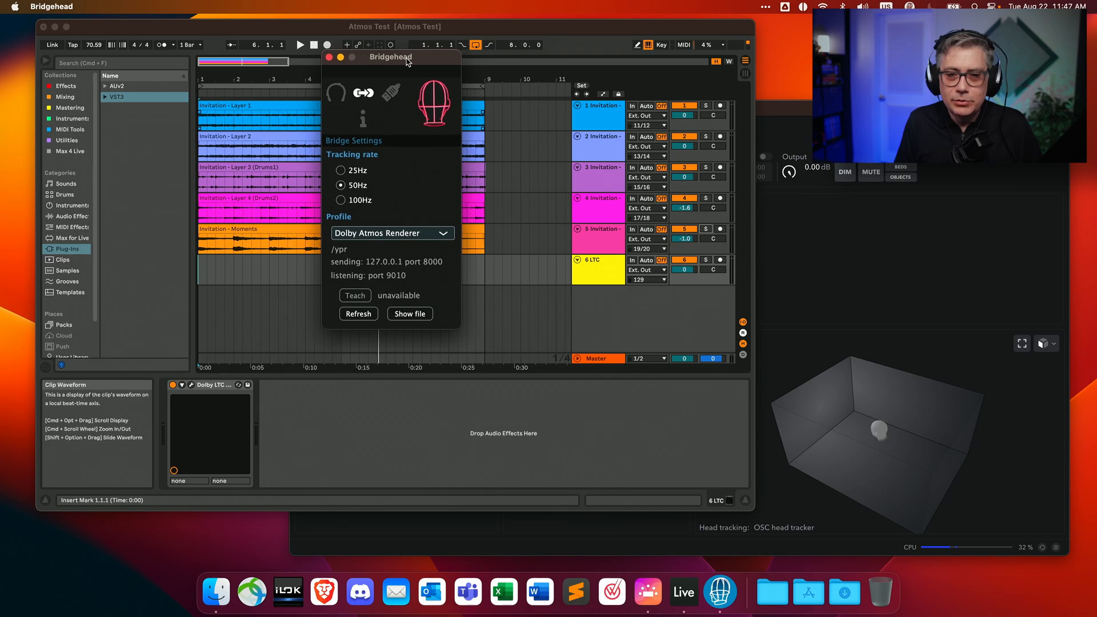
pyautogui.moveTo(406, 63); pyautogui.dragTo(580, 134)
pyautogui.click(563, 35)
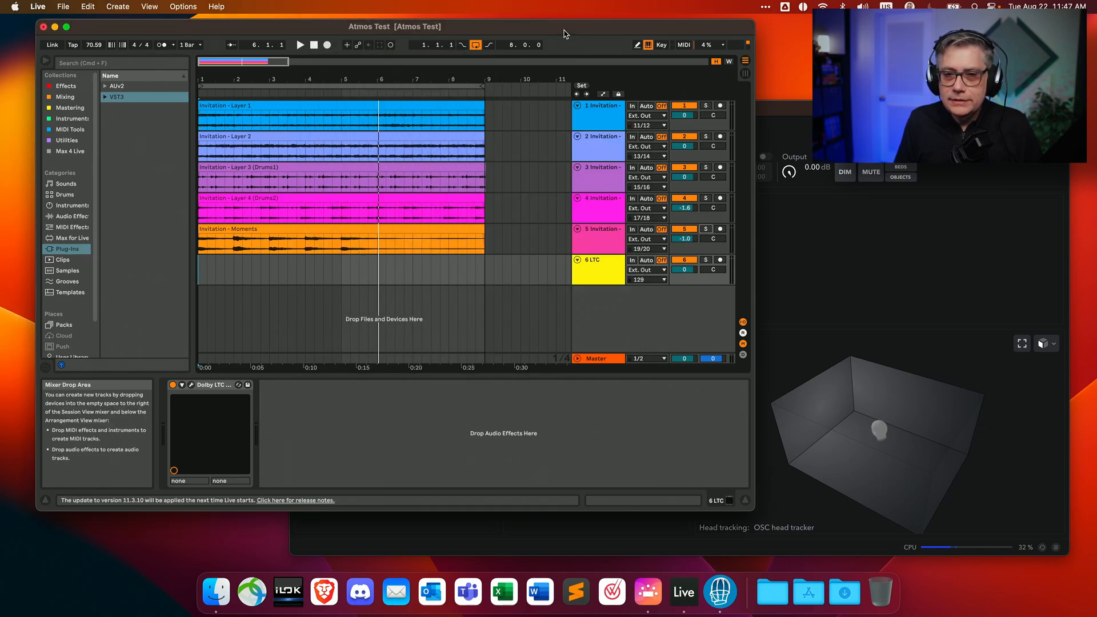
# - Start playback of the Live session and solo tracks 1, 2 and 4 one after another to audition their binaural positions
pyautogui.click(299, 46)
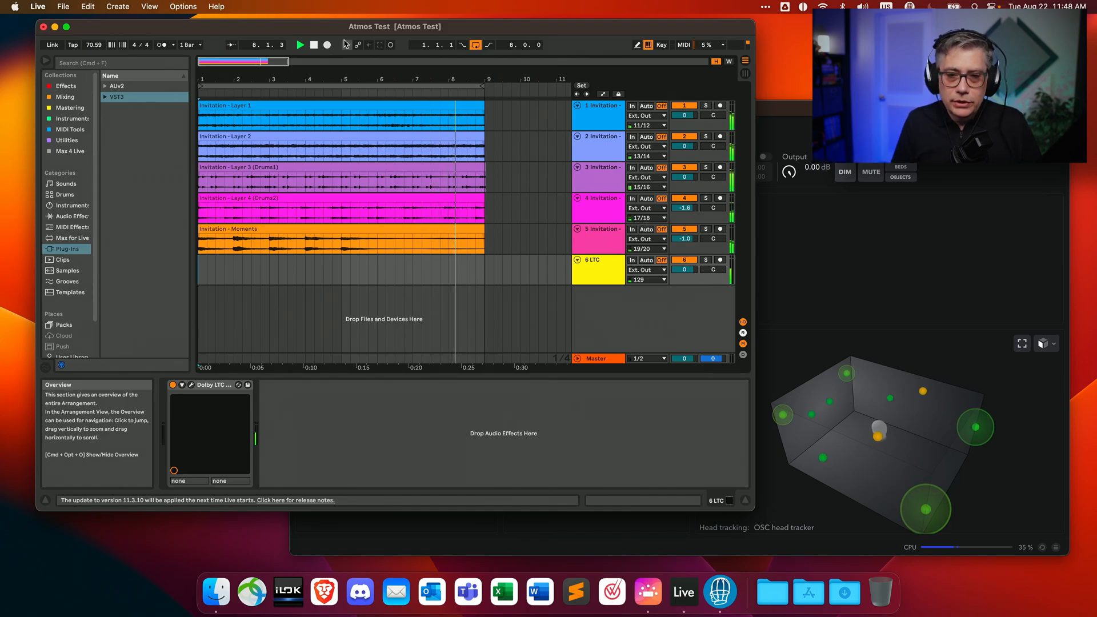
pyautogui.click(705, 106)
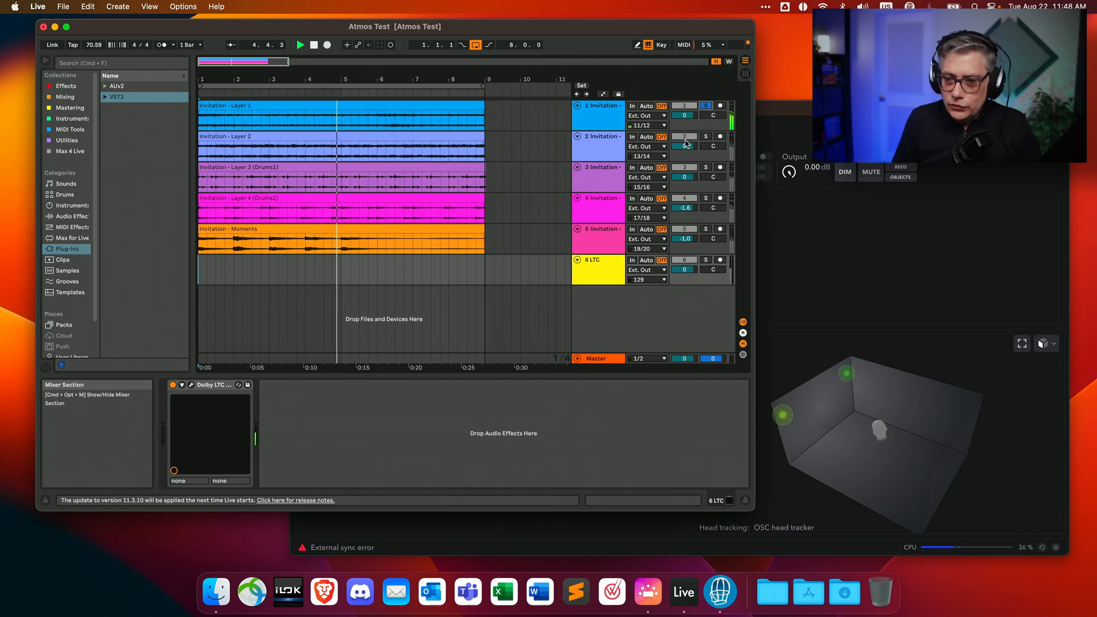
pyautogui.click(707, 136)
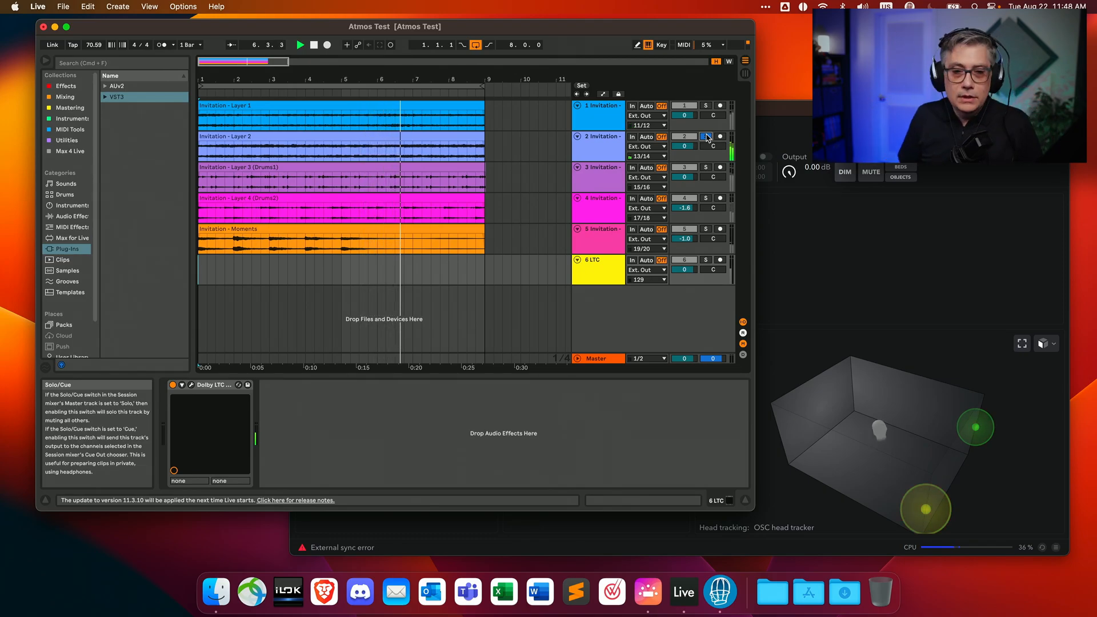
pyautogui.click(706, 198)
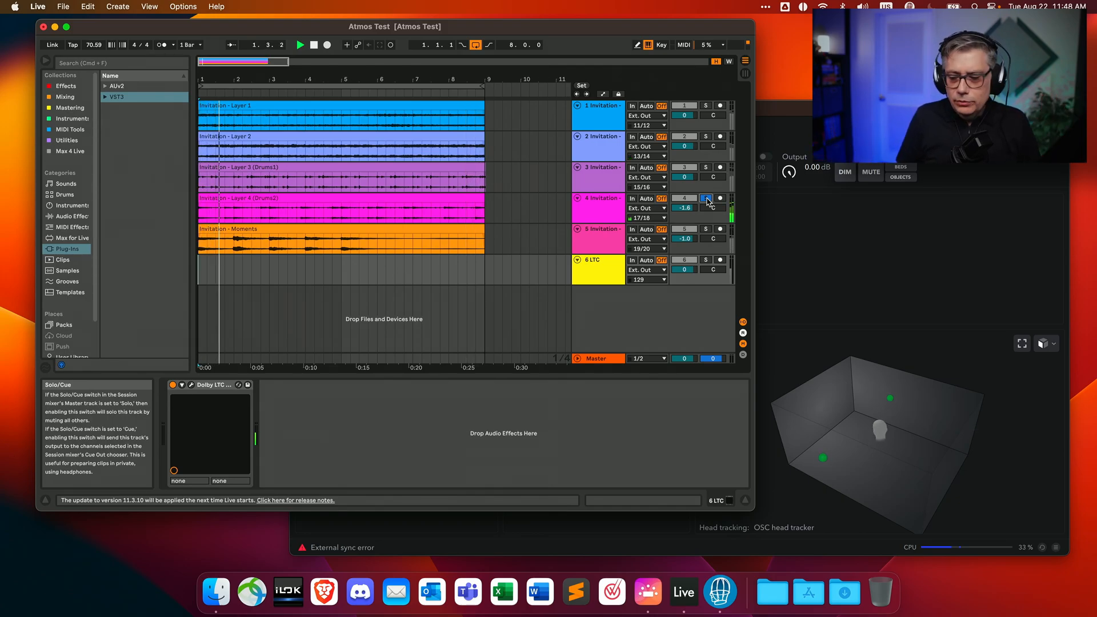
# - Move the Bridgehead window next to the renderer's room view, return to Live and solo track 5 with the Moments clip
pyautogui.click(720, 592)
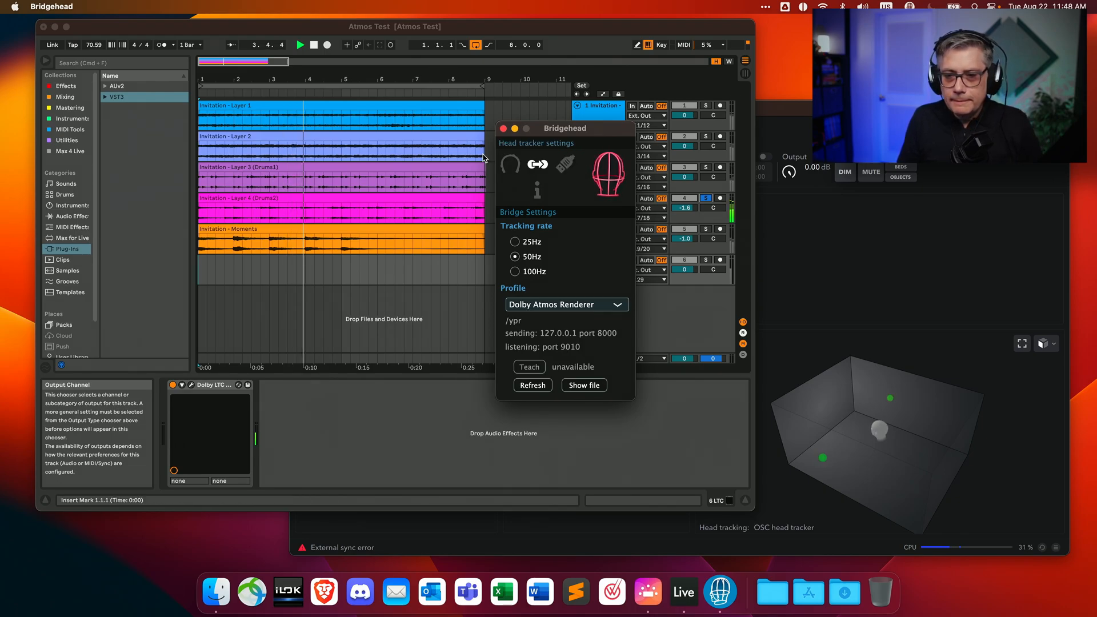
pyautogui.moveTo(563, 129); pyautogui.dragTo(792, 198)
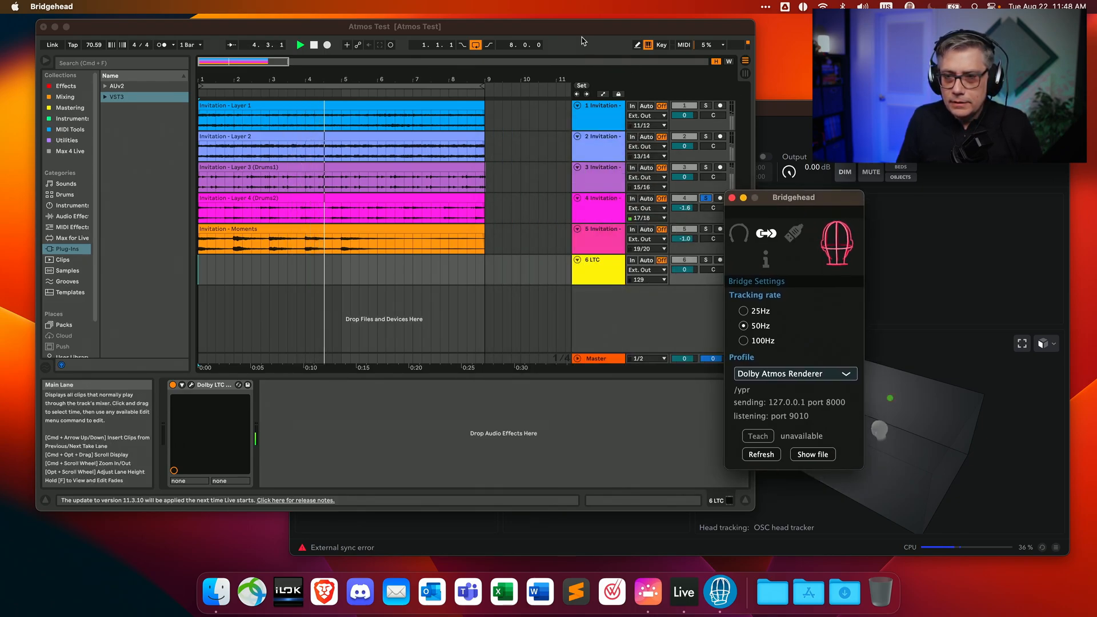
pyautogui.click(366, 49)
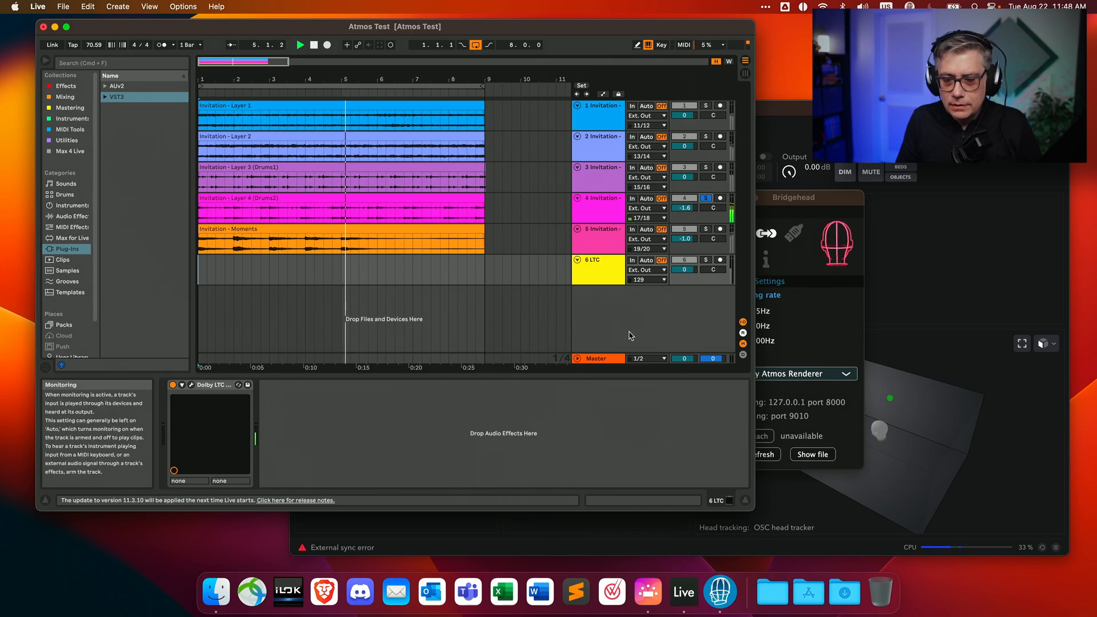
pyautogui.click(707, 229)
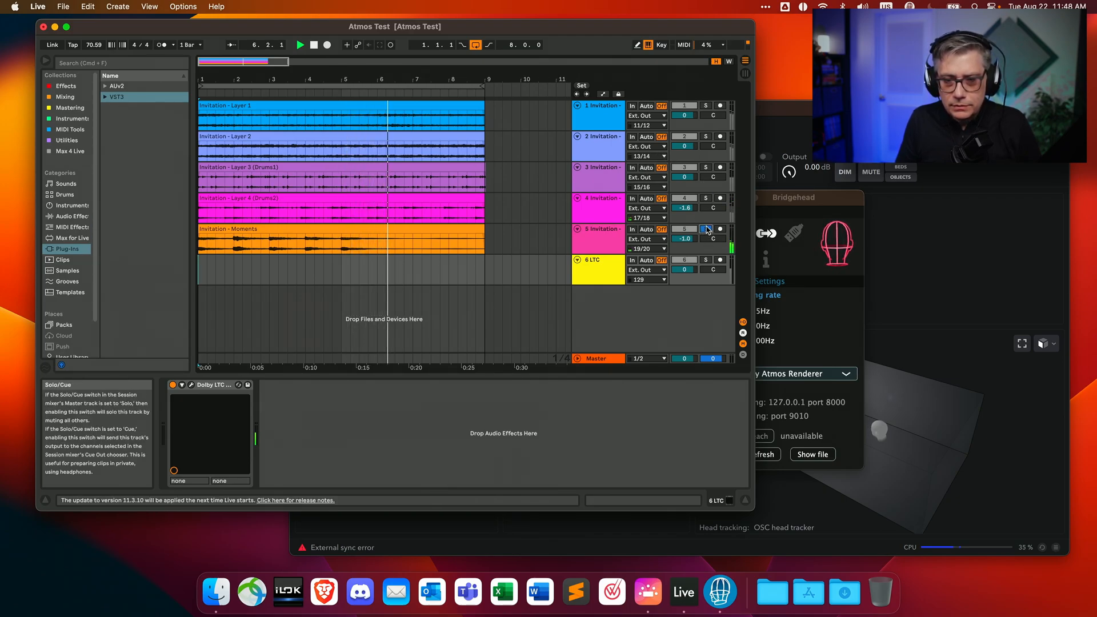
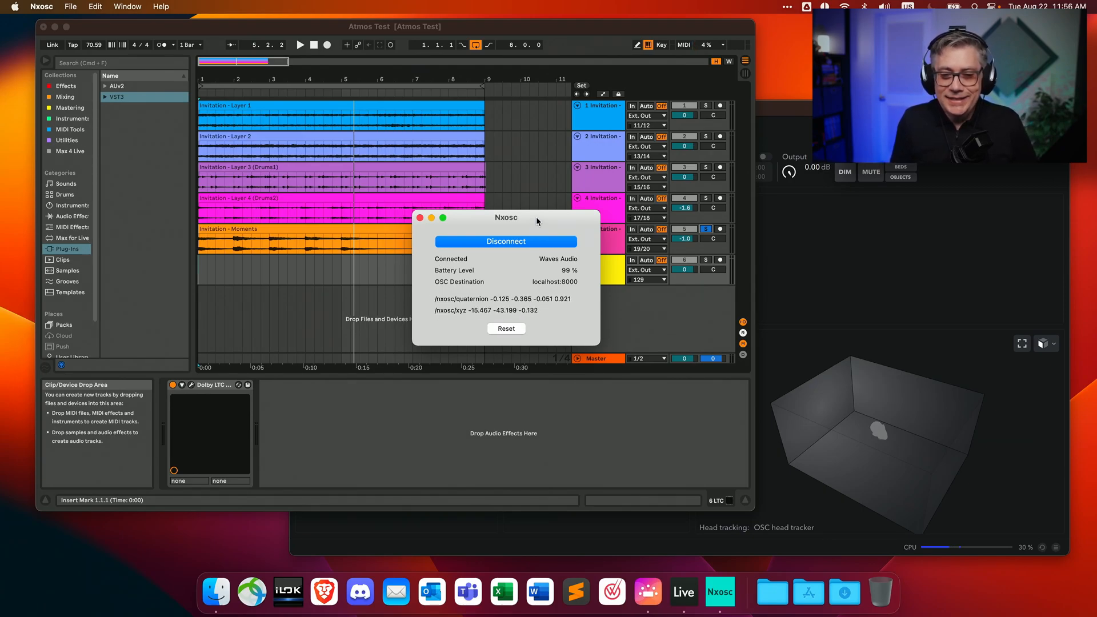
# - Close the Nxosc window that sends to localhost:8000 and quit Nxosc
pyautogui.moveTo(536, 217); pyautogui.dragTo(498, 211)
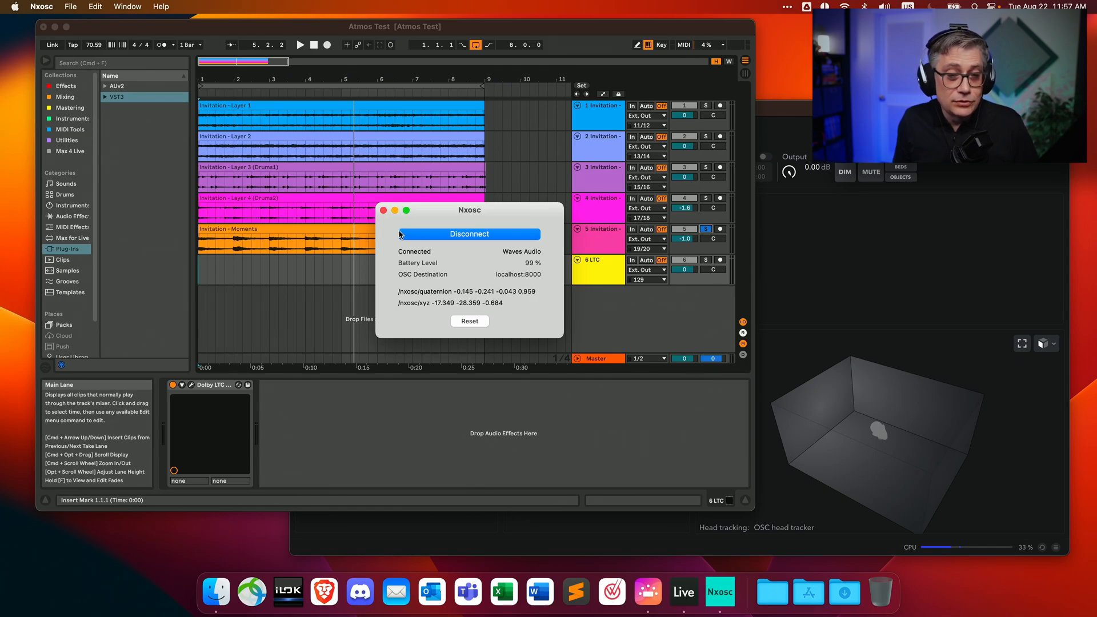
pyautogui.click(383, 212)
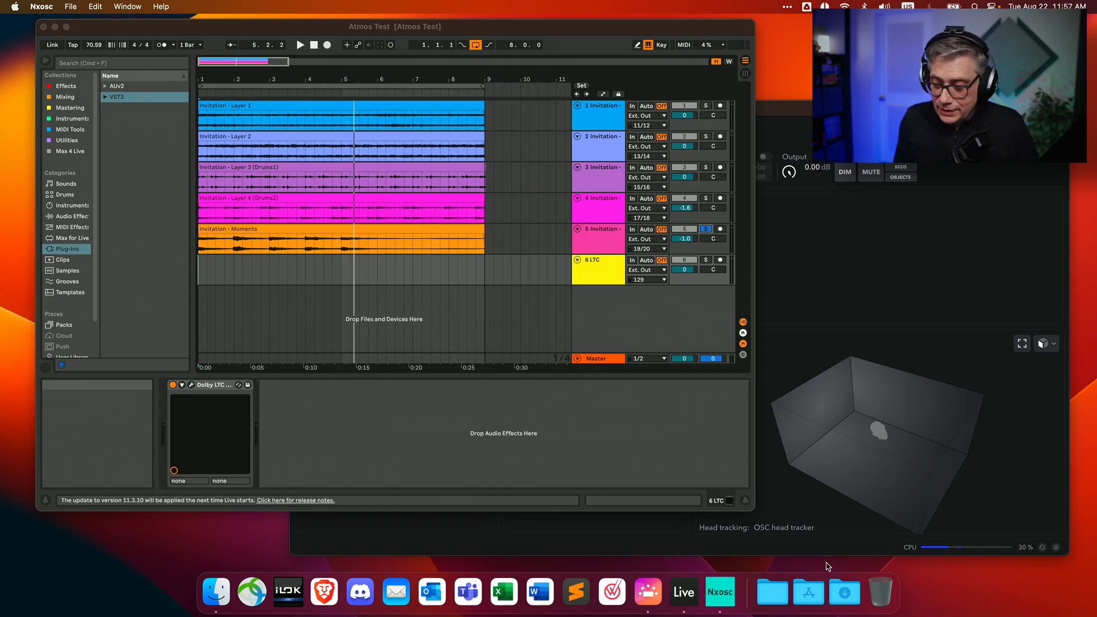
pyautogui.rightClick(727, 599)
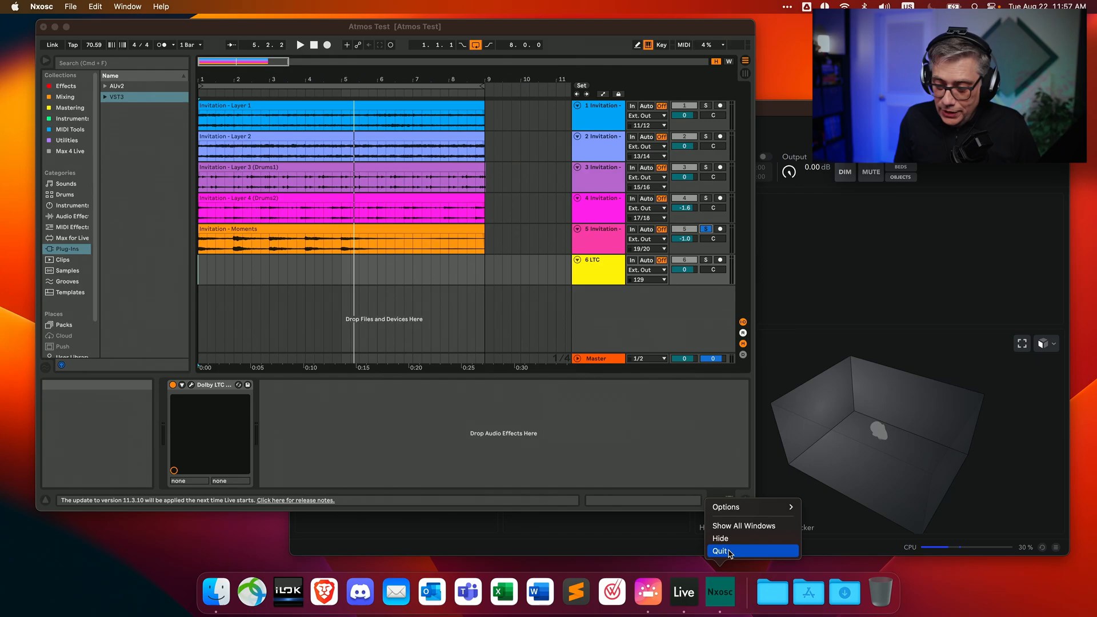
pyautogui.click(731, 554)
# - Launch Nxosc_8001 from the Applications folder and connect it to the Nx Tracker device
pyautogui.click(779, 597)
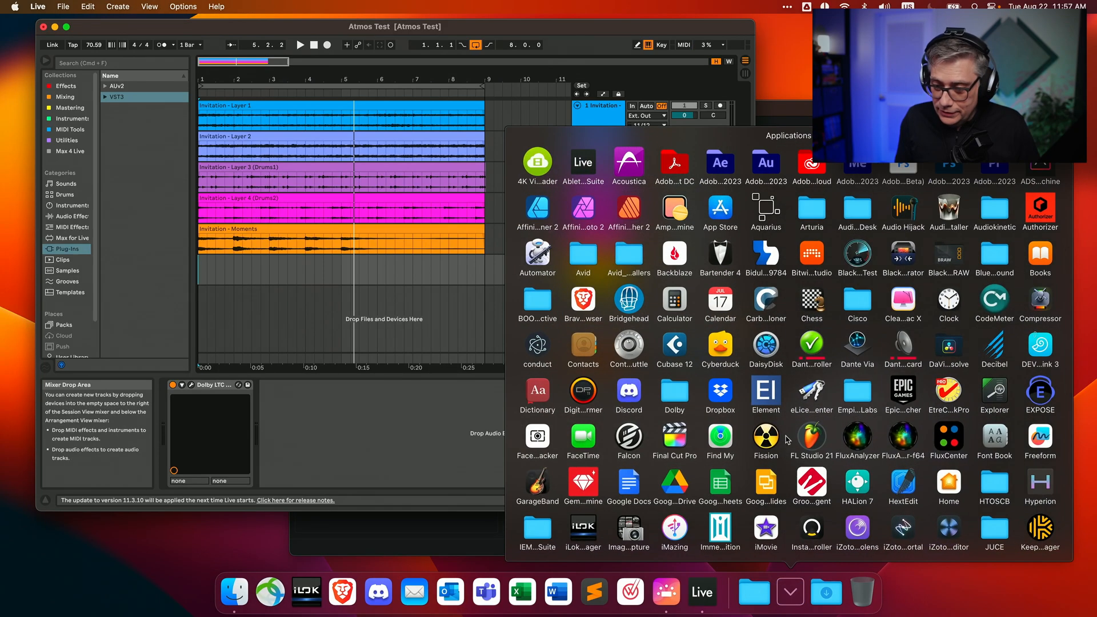
pyautogui.scroll(-1, 825, 468)
pyautogui.scroll(-5, 825, 467)
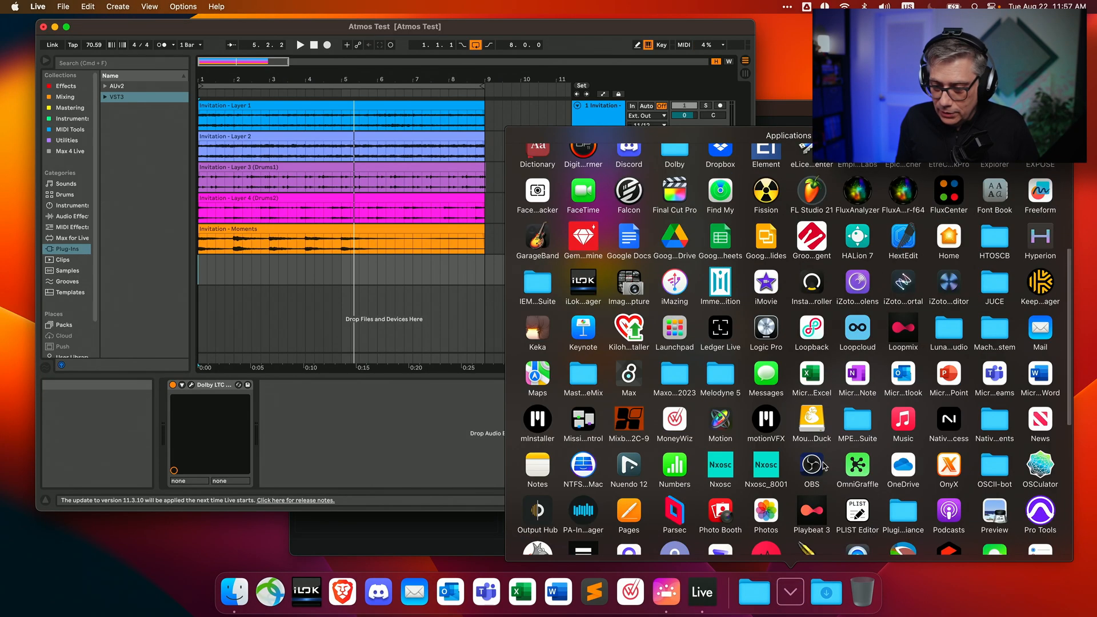
pyautogui.click(768, 464)
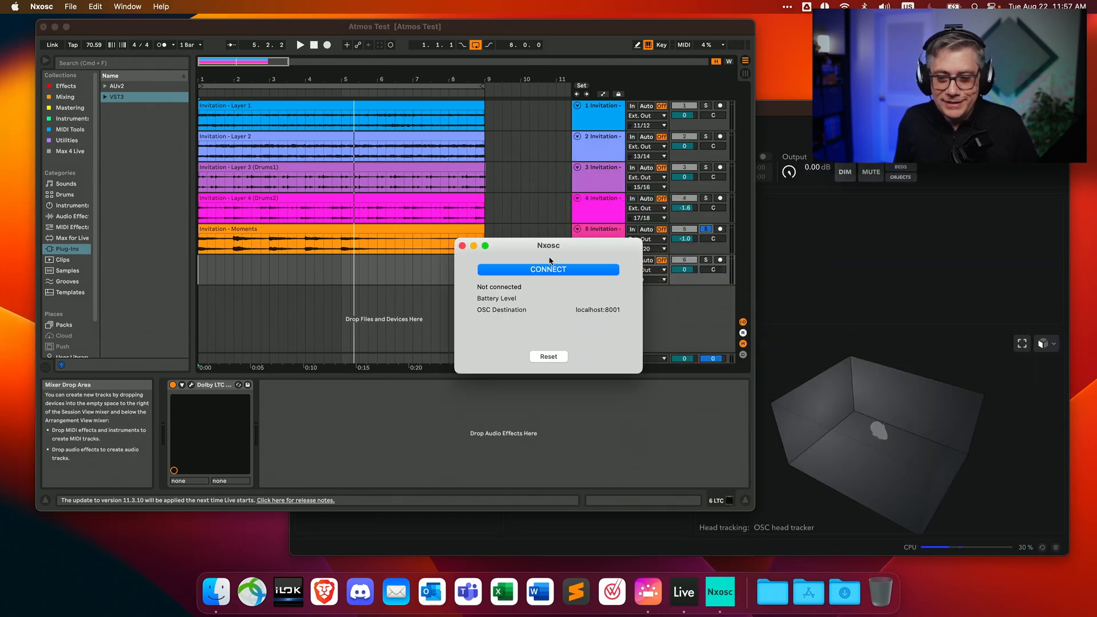
pyautogui.moveTo(562, 247); pyautogui.dragTo(475, 222)
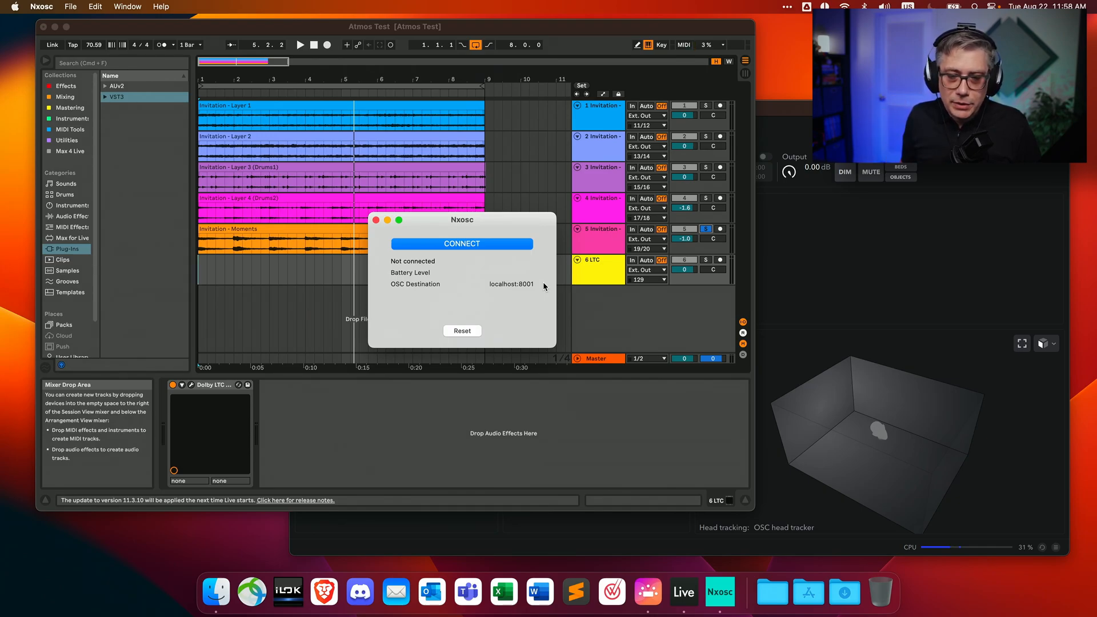
pyautogui.click(466, 244)
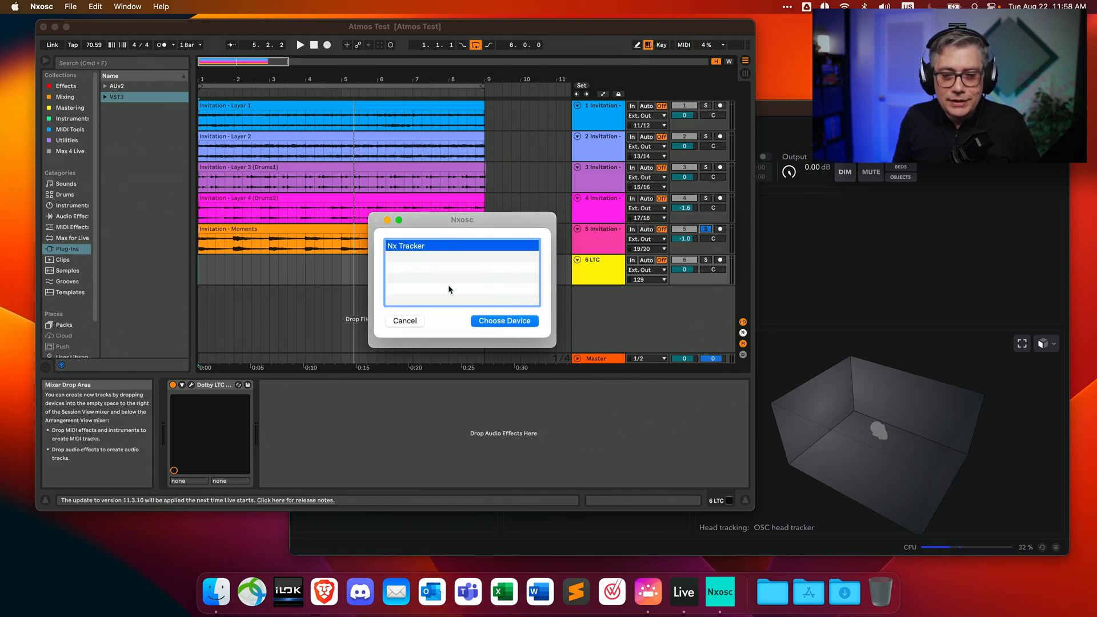
pyautogui.click(515, 324)
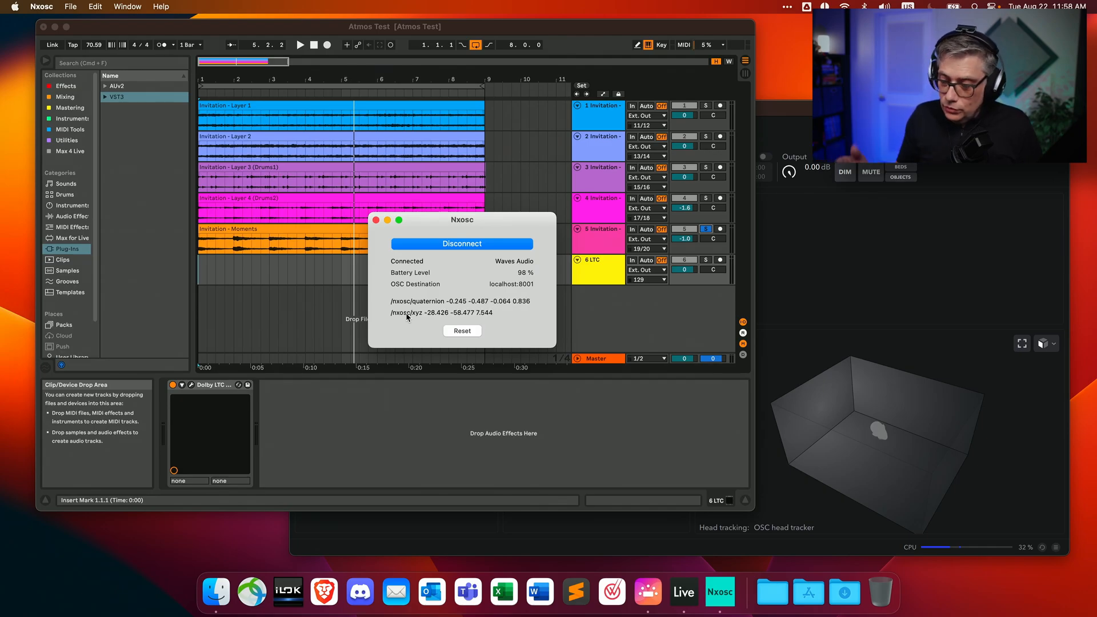
# - Launch OSCII-bot from its folder in Applications and arrange its log window beside the Nxosc window
pyautogui.click(809, 592)
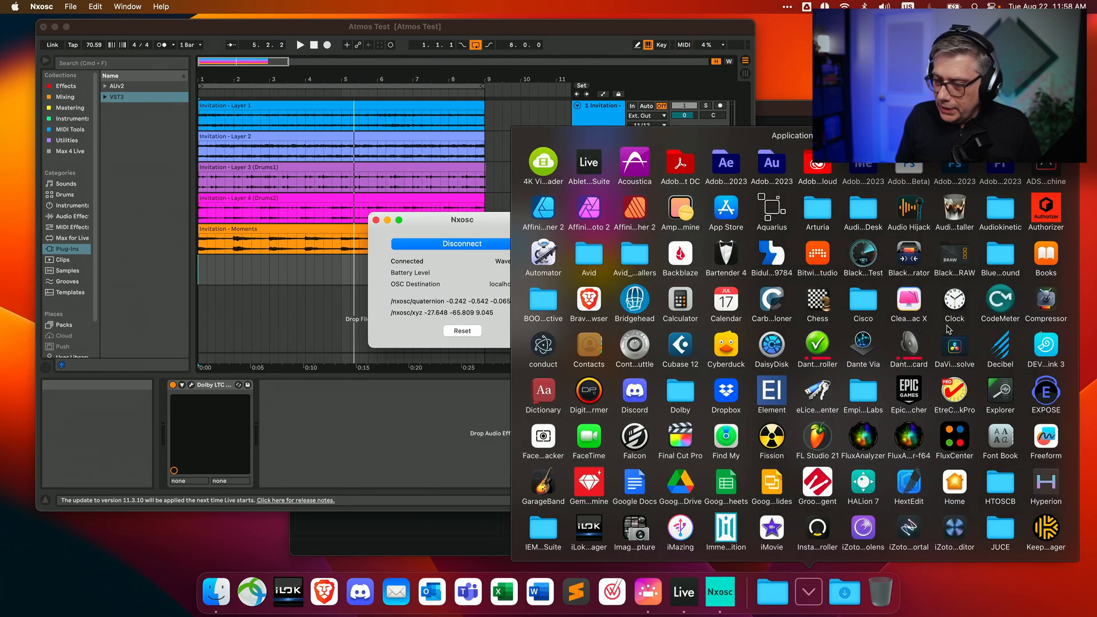
pyautogui.scroll(-5, 949, 330)
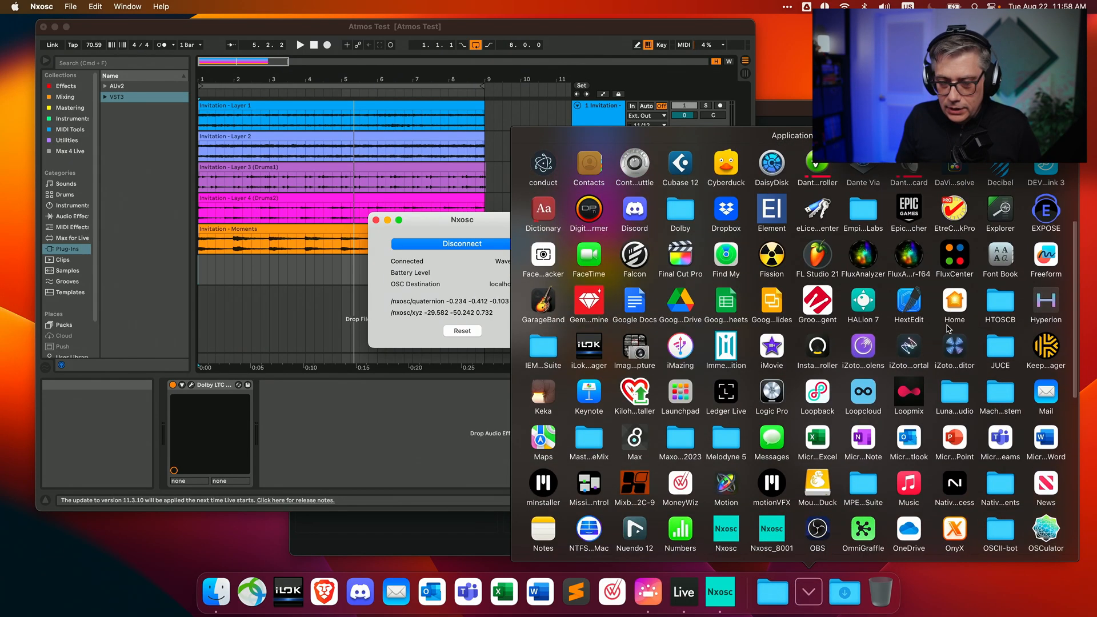
pyautogui.scroll(-5, 949, 329)
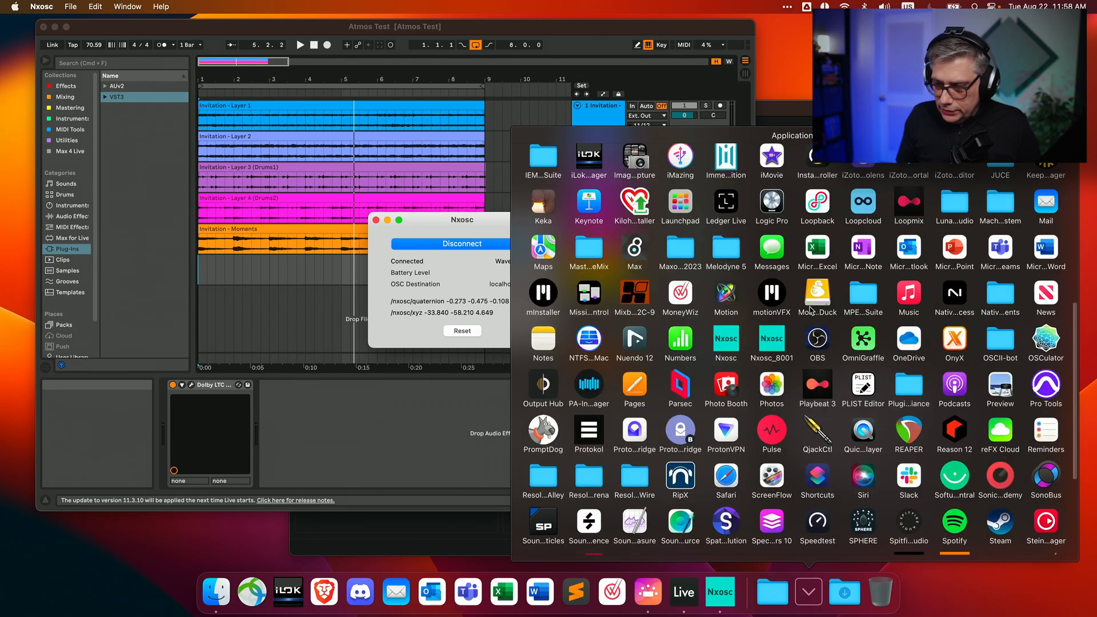
pyautogui.click(1006, 342)
pyautogui.click(813, 481)
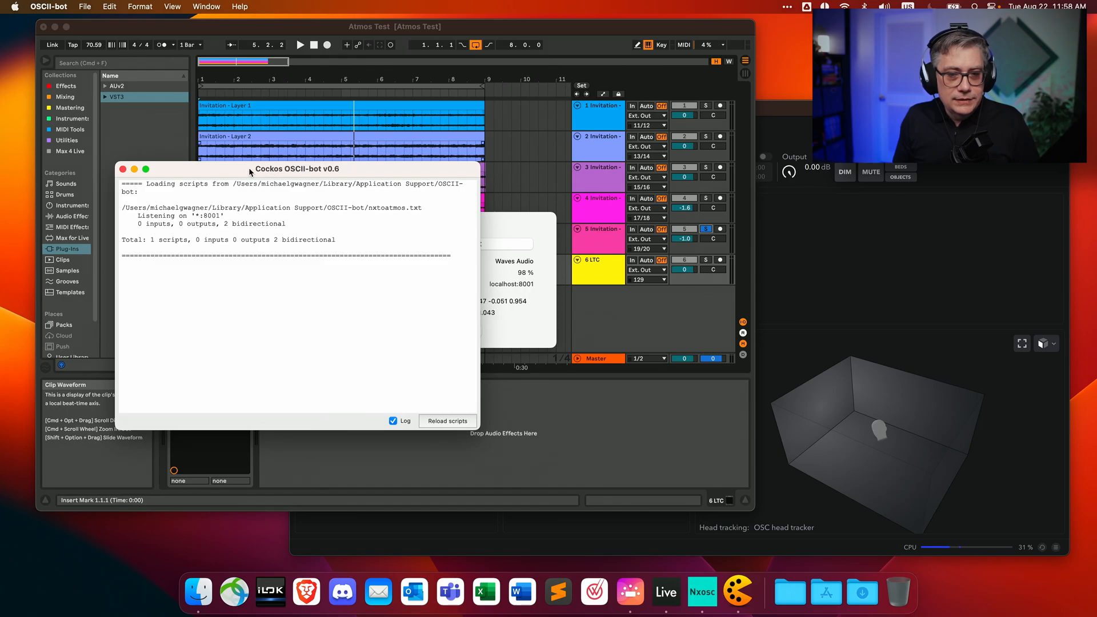
pyautogui.moveTo(249, 167); pyautogui.dragTo(237, 106)
pyautogui.moveTo(496, 224); pyautogui.dragTo(662, 217)
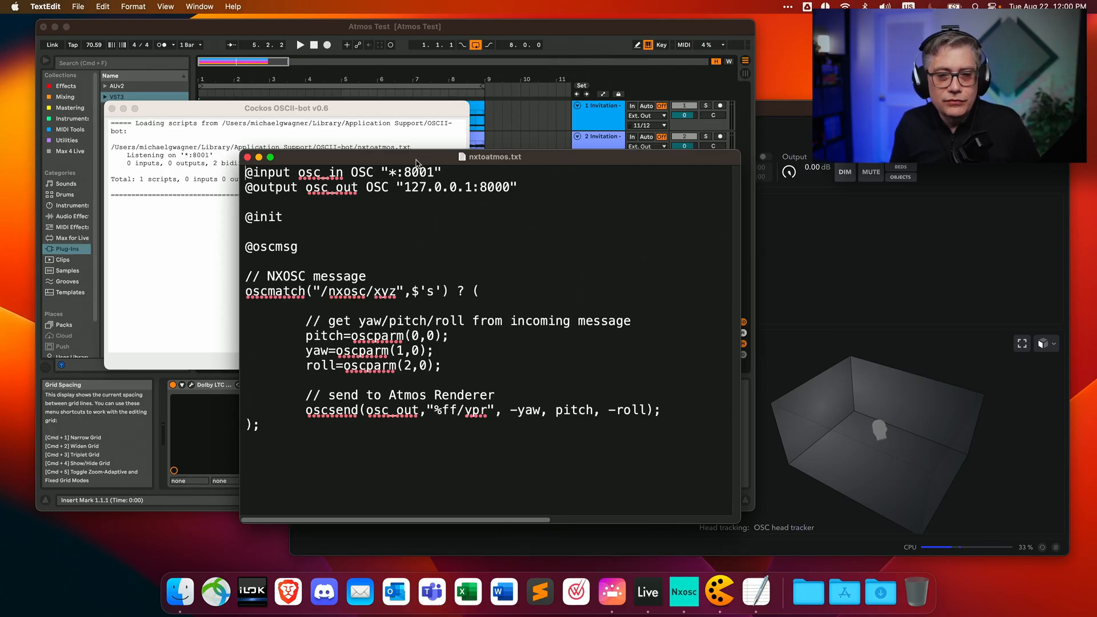
# - Examine the OSC conversion script nxtoatmos.txt in TextEdit, close it, and reposition the Nxosc window
pyautogui.moveTo(416, 162); pyautogui.dragTo(362, 147)
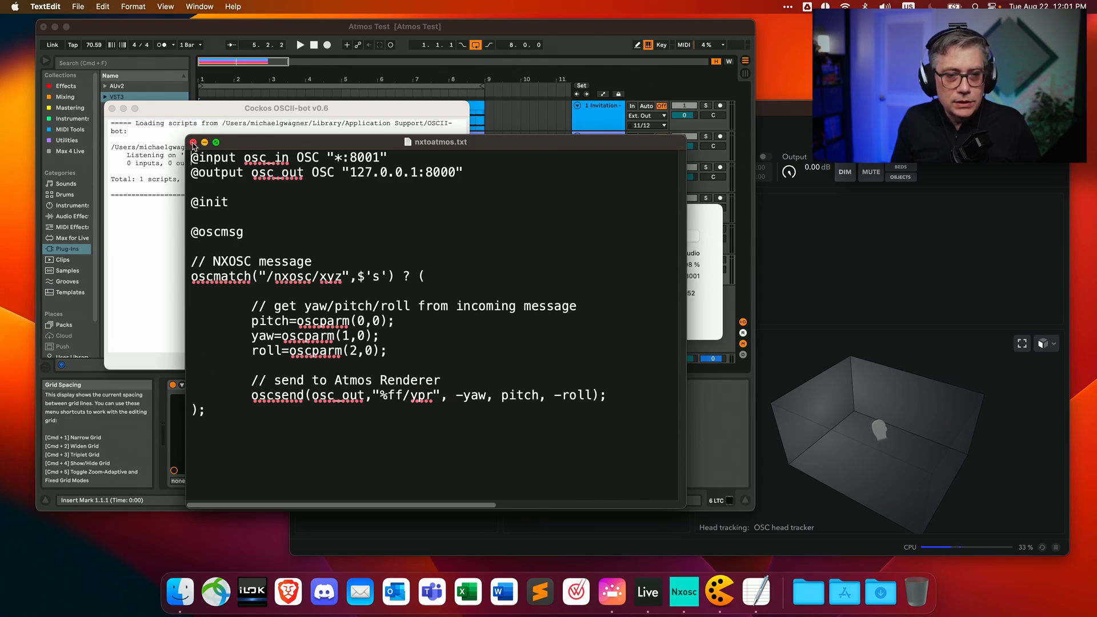
pyautogui.click(194, 142)
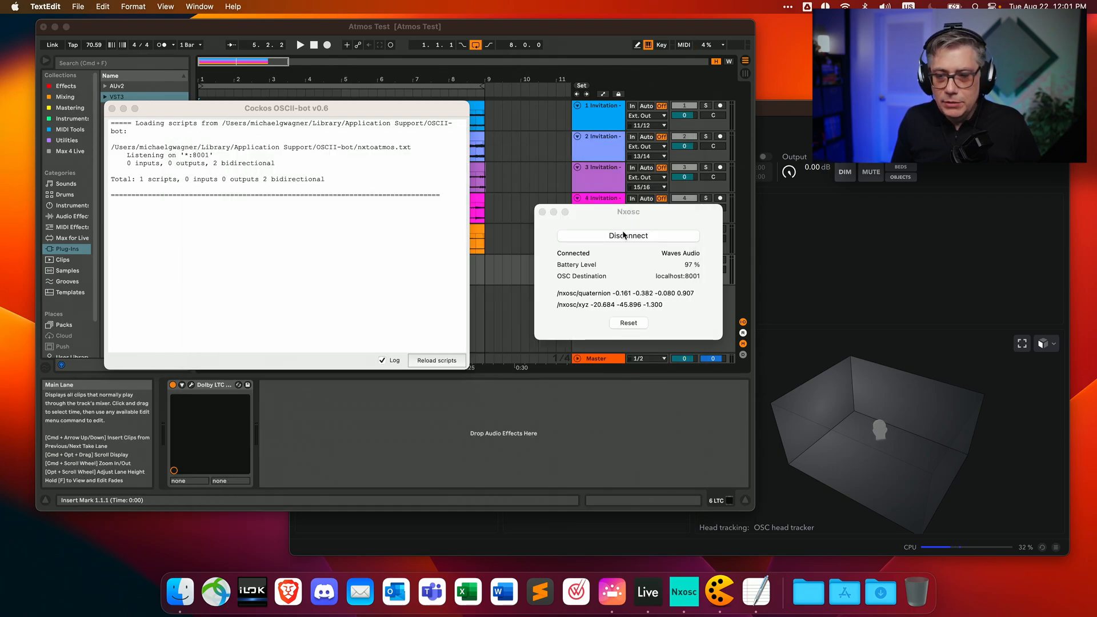
pyautogui.moveTo(603, 210); pyautogui.dragTo(579, 193)
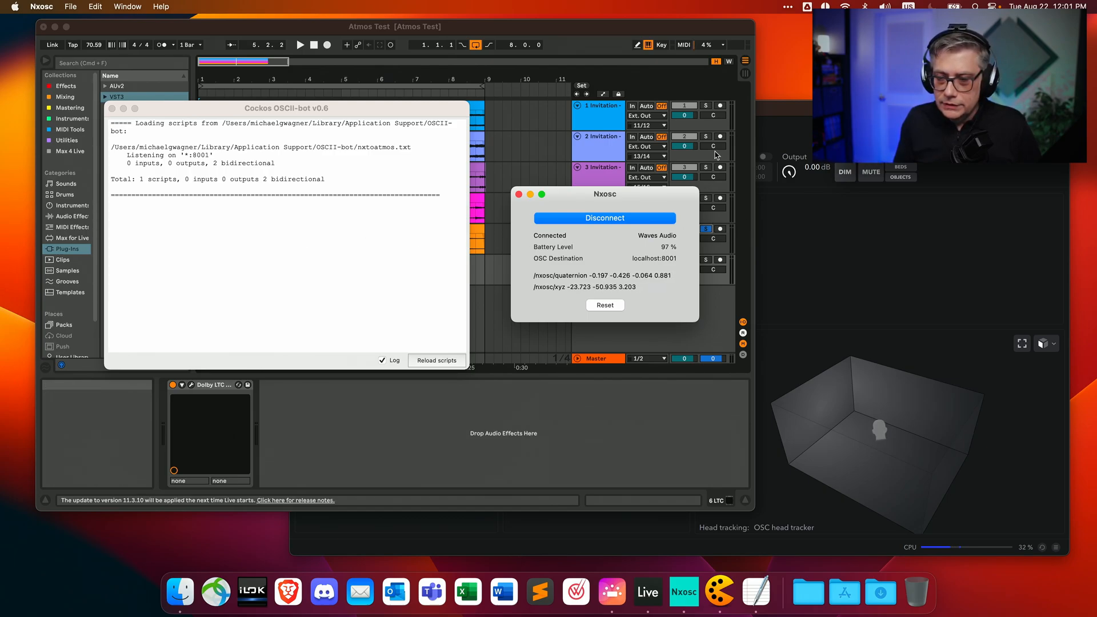
# - Place Nxosc beside the Dolby Atmos Renderer, reset the tracker's orientation, and expand the renderer's 3D room view
pyautogui.moveTo(572, 198); pyautogui.dragTo(303, 194)
pyautogui.click(829, 117)
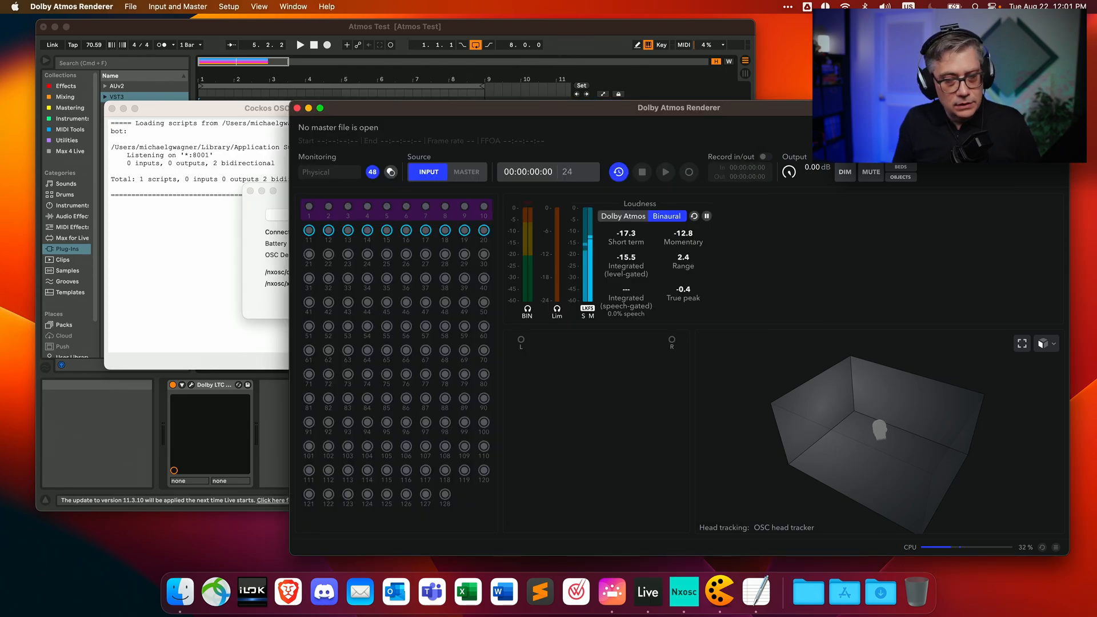
pyautogui.click(245, 251)
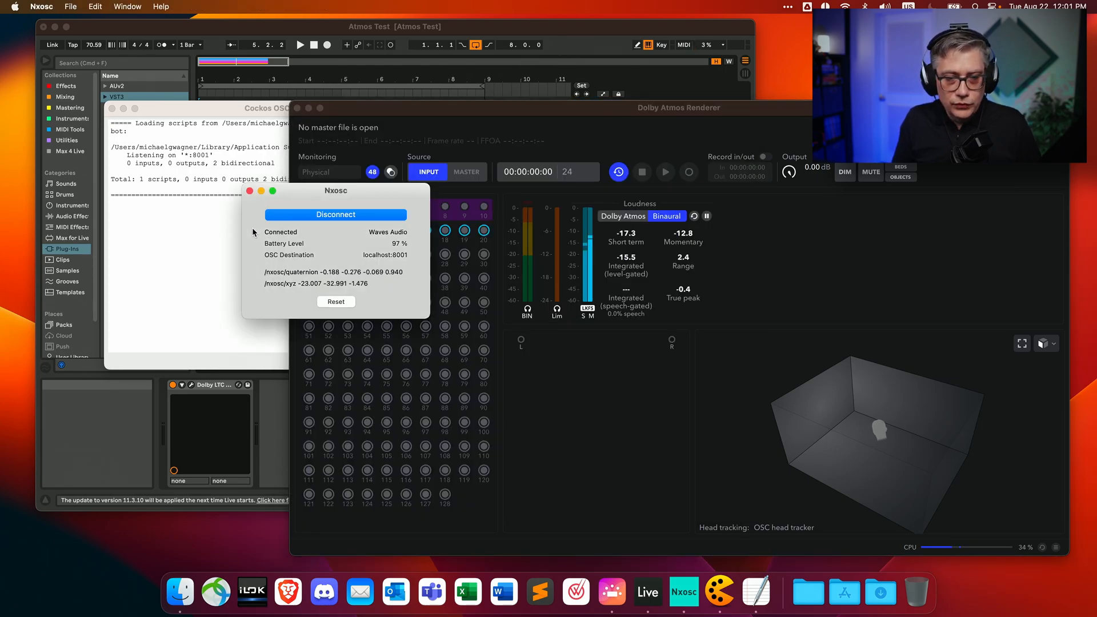
pyautogui.click(336, 302)
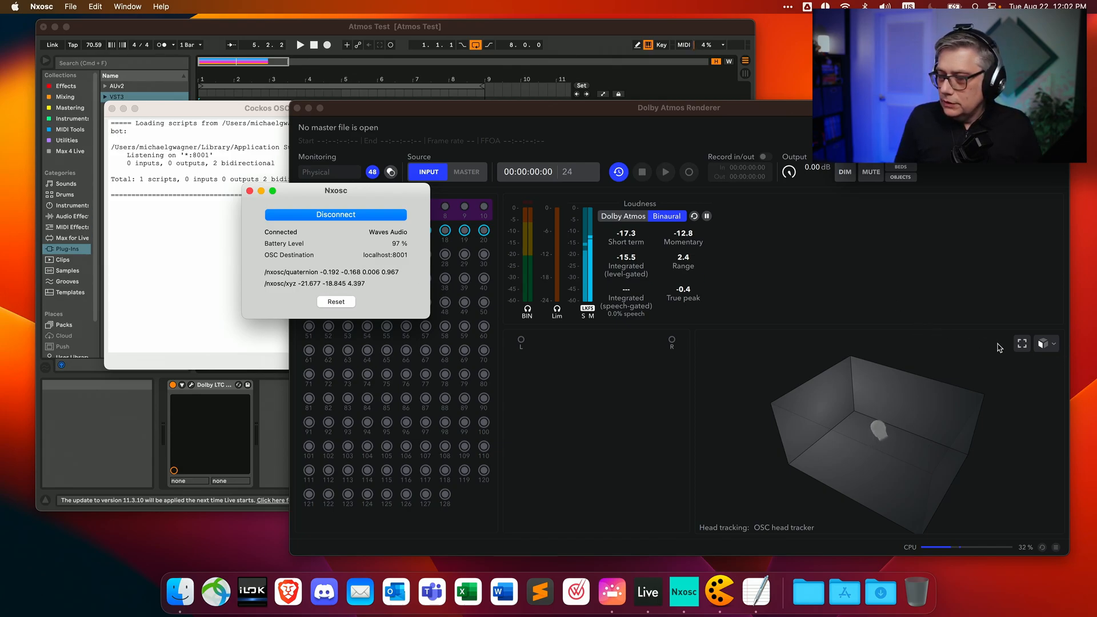
pyautogui.click(1022, 344)
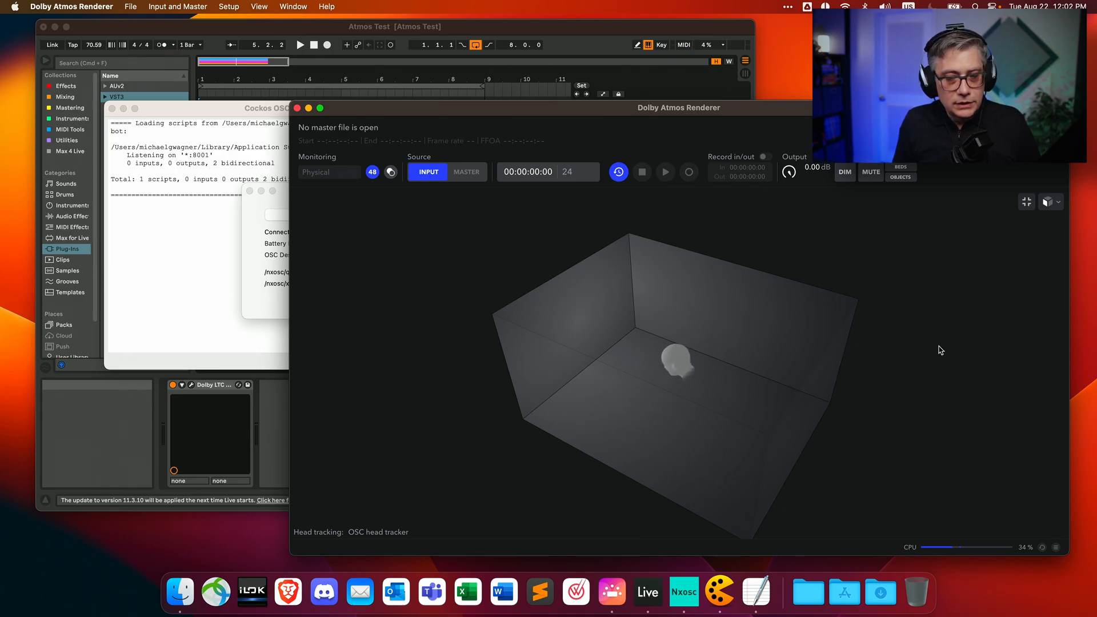
pyautogui.click(253, 222)
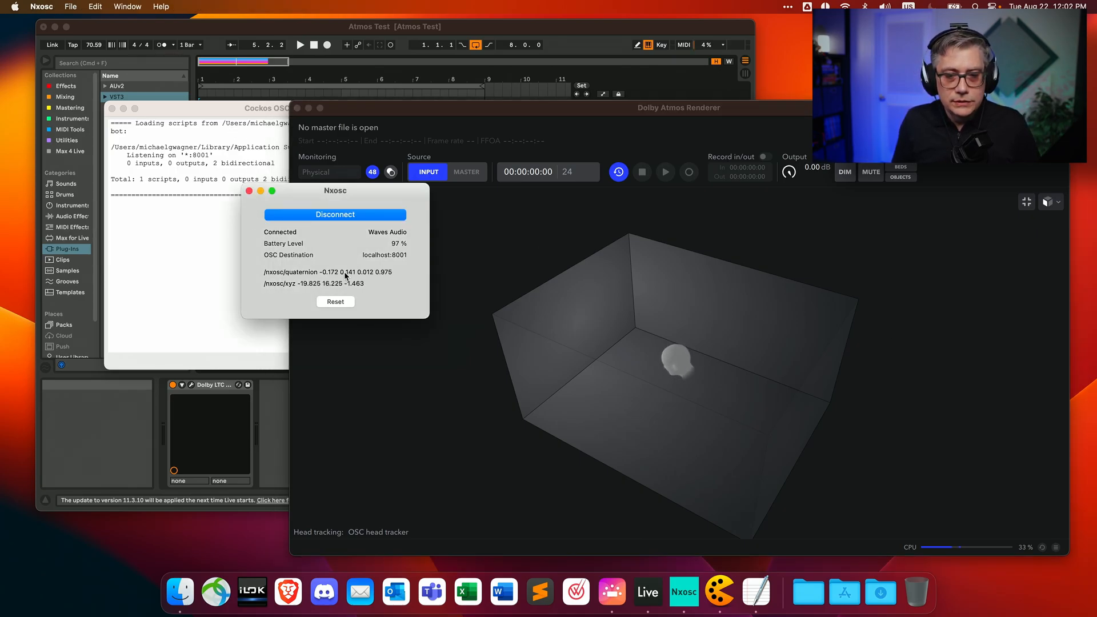
# - Switch to Live, play the Atmos Test set, and turn off solo on track 5 so all layers sound
pyautogui.click(568, 27)
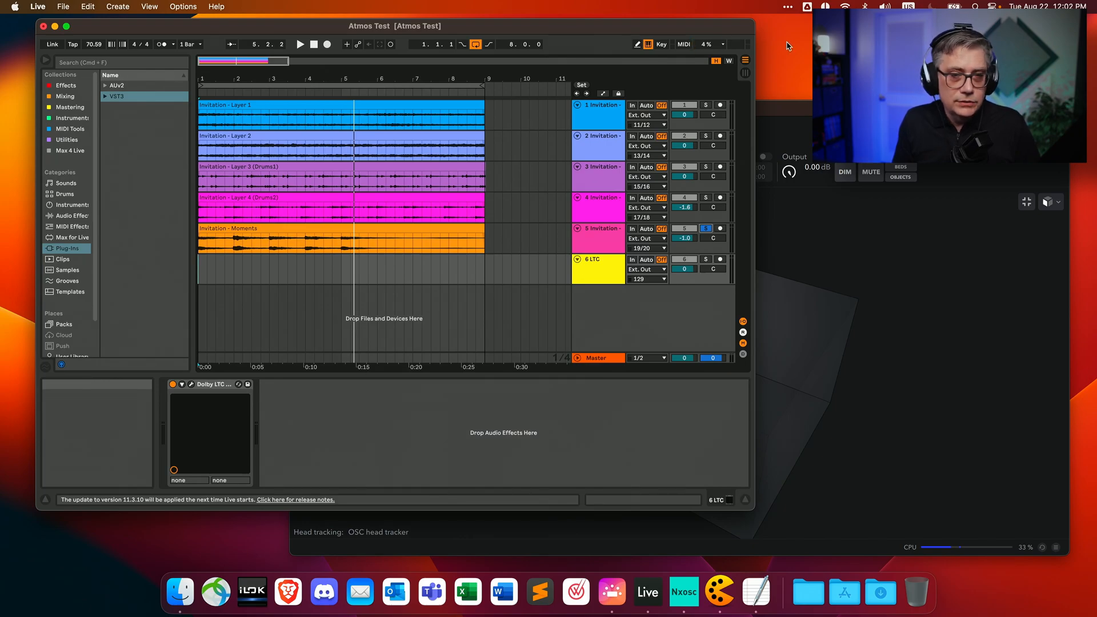
pyautogui.click(300, 45)
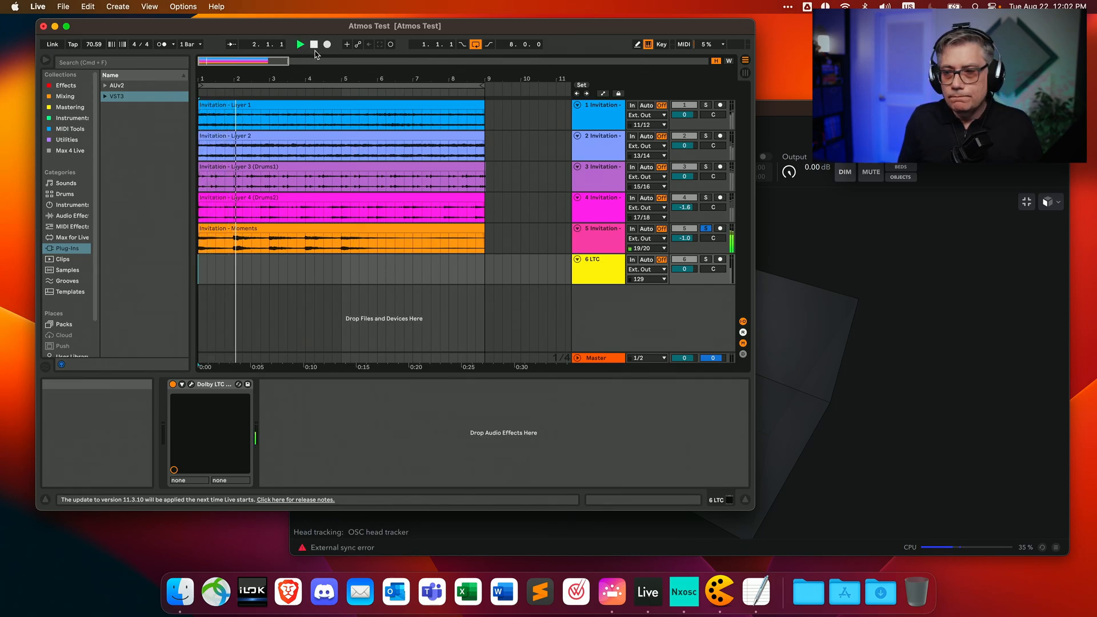
pyautogui.click(707, 230)
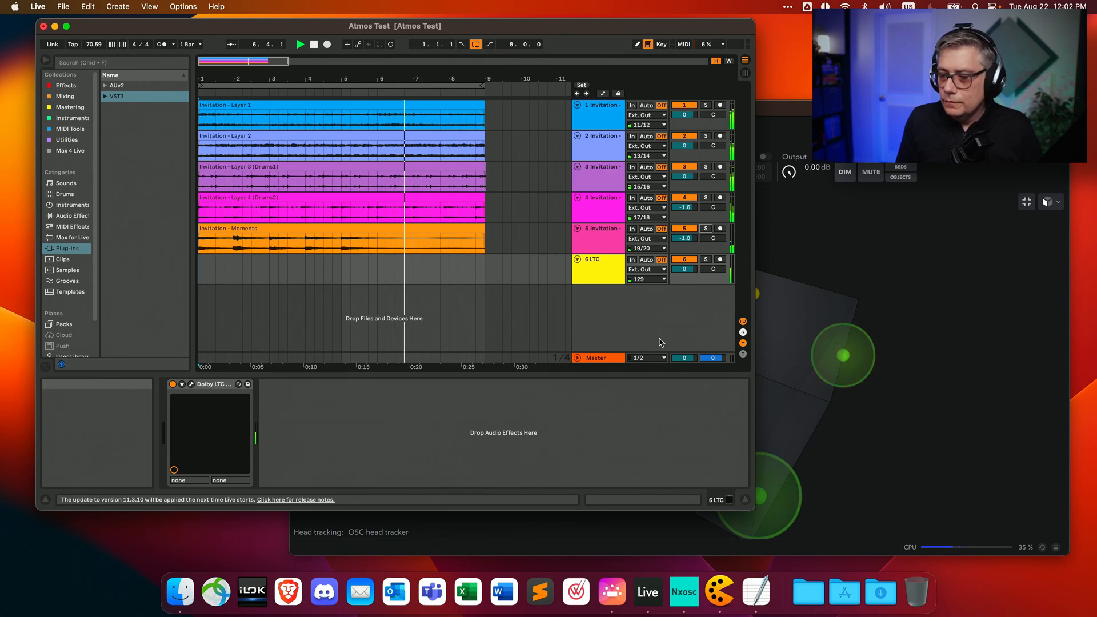
# - Examine the head-tracked room view in the Dolby Atmos Renderer during playback and return to the Live set
pyautogui.moveTo(857, 108); pyautogui.dragTo(852, 85)
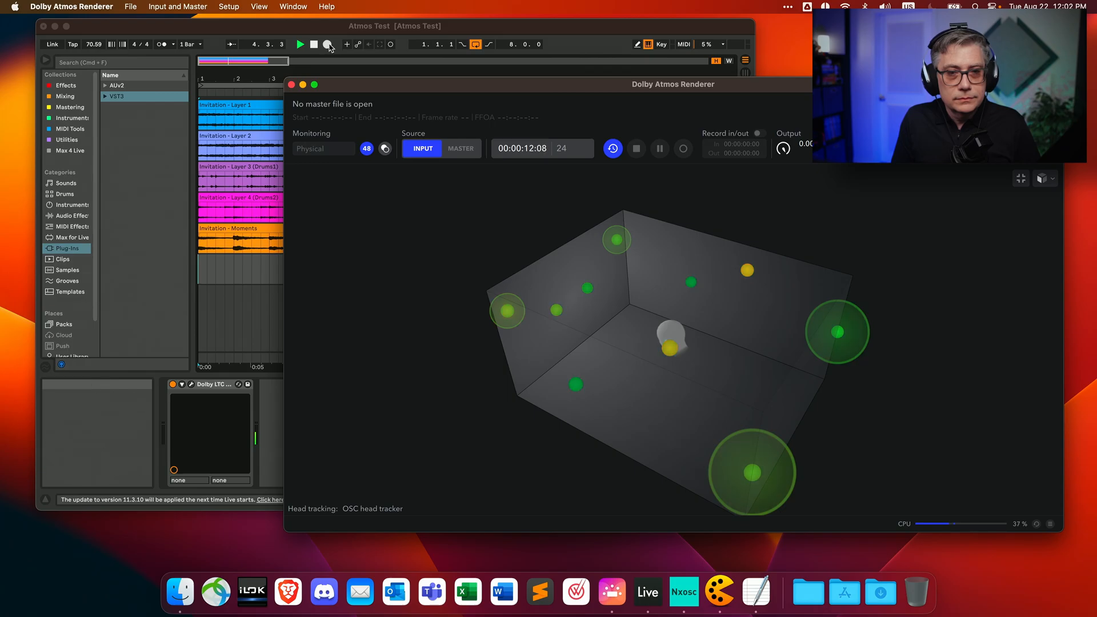
pyautogui.click(315, 45)
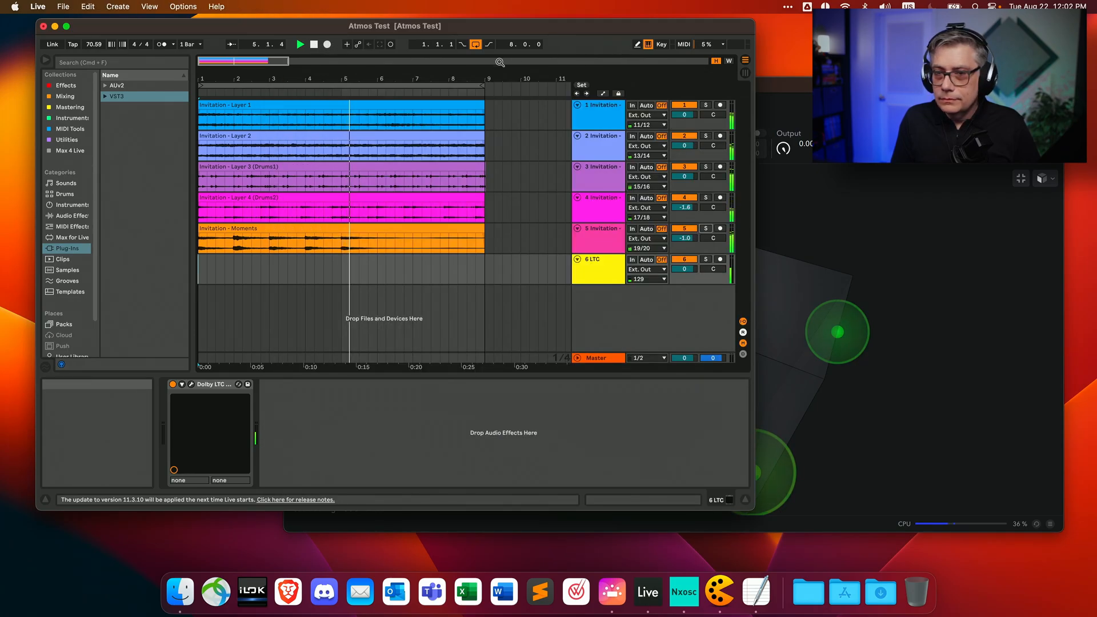